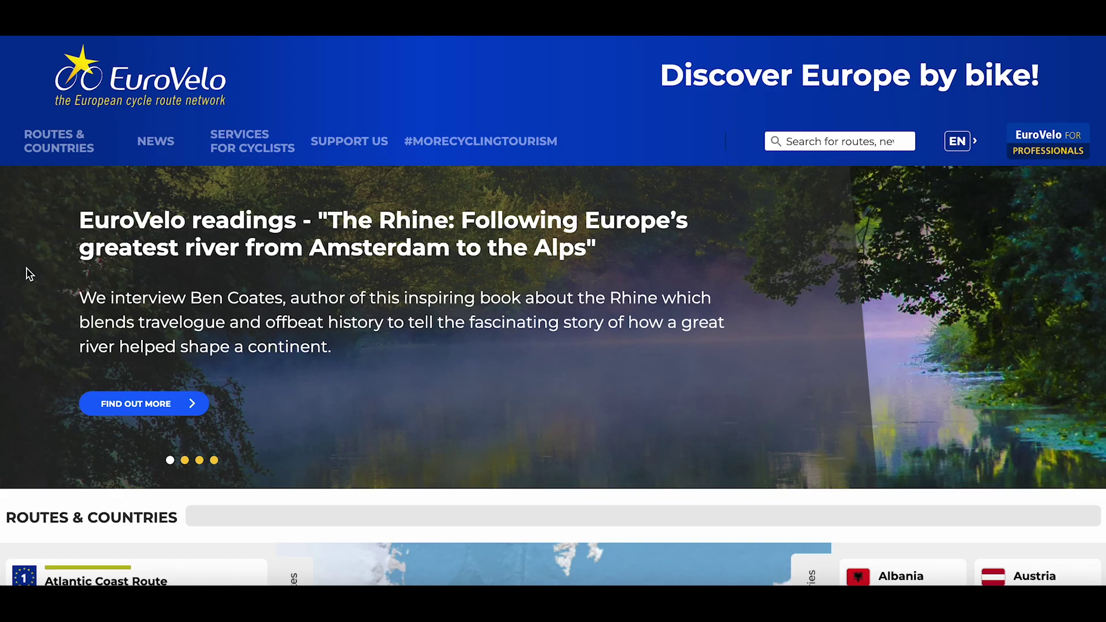
# From the EuroVelo Waters of Central Europe (EuroVelo 14) page, download the full-route GPX file
pyautogui.scroll(-8, 29, 273)
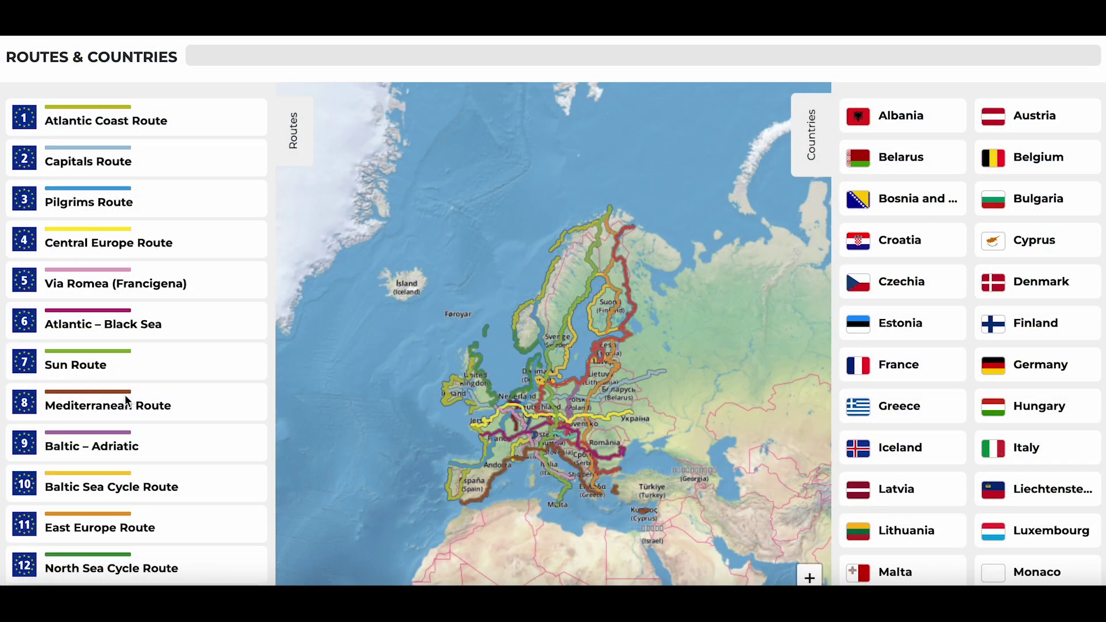
pyautogui.scroll(-3, 128, 396)
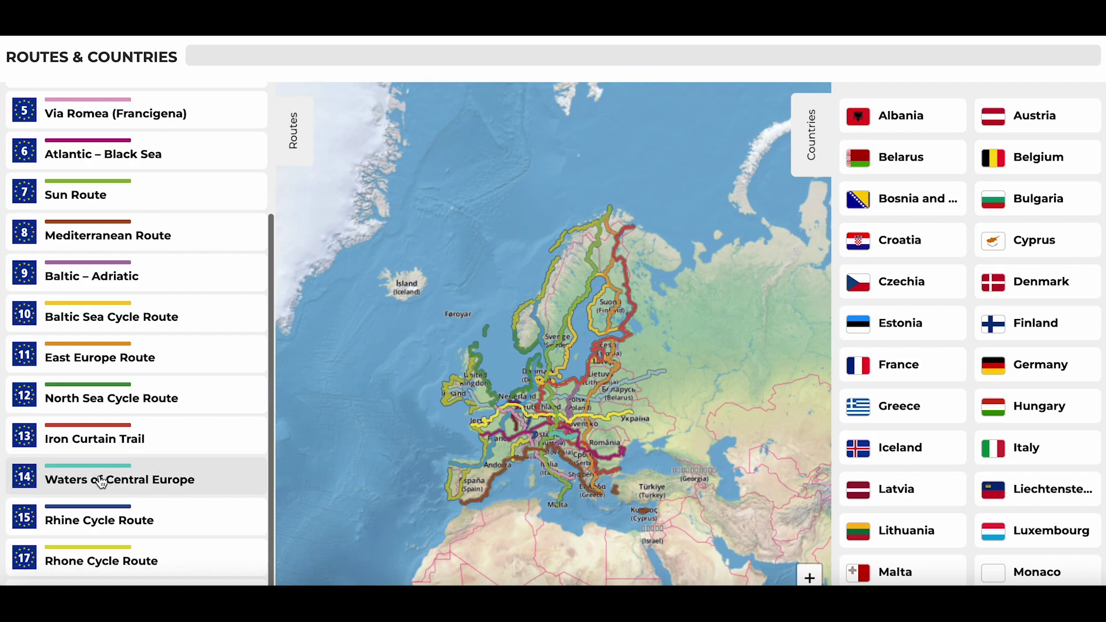
pyautogui.click(118, 482)
pyautogui.scroll(-2, 613, 444)
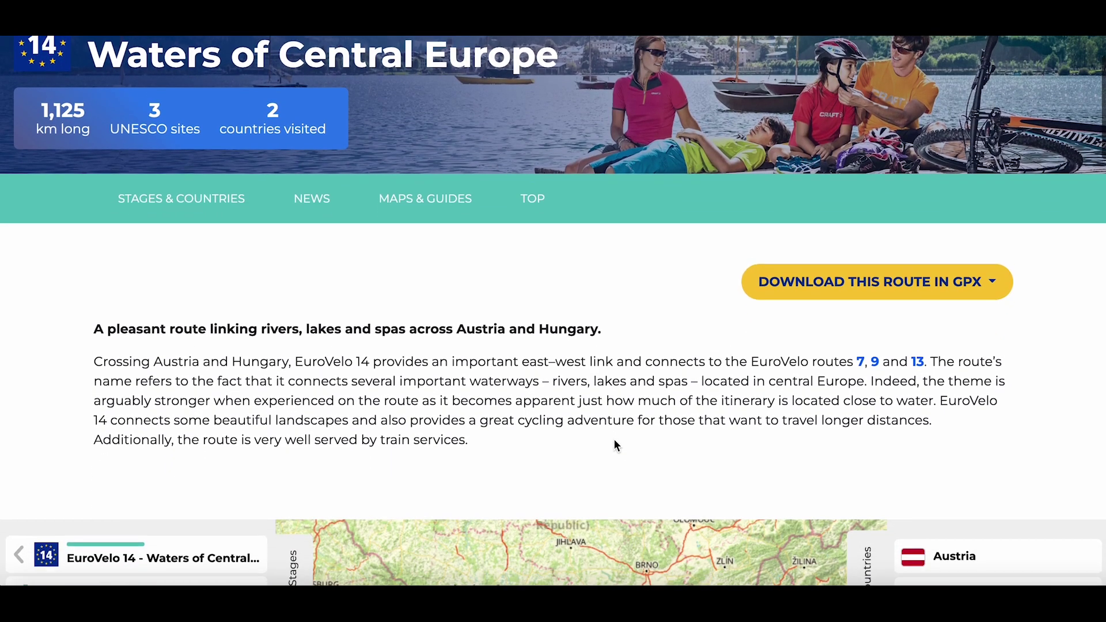
pyautogui.click(864, 279)
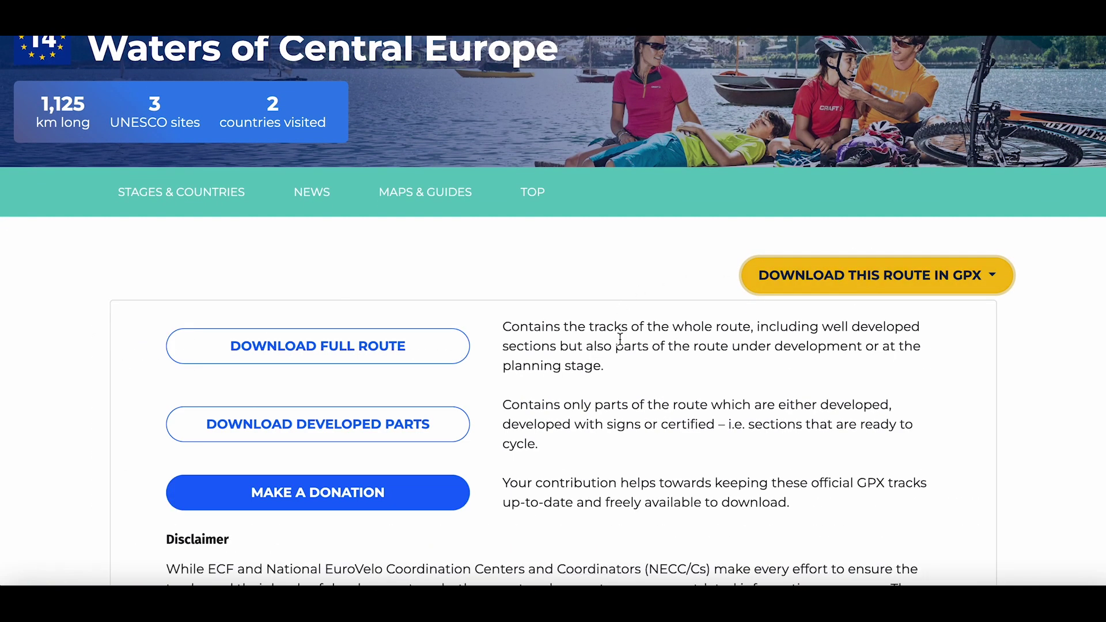
pyautogui.scroll(-2, 620, 340)
pyautogui.click(320, 253)
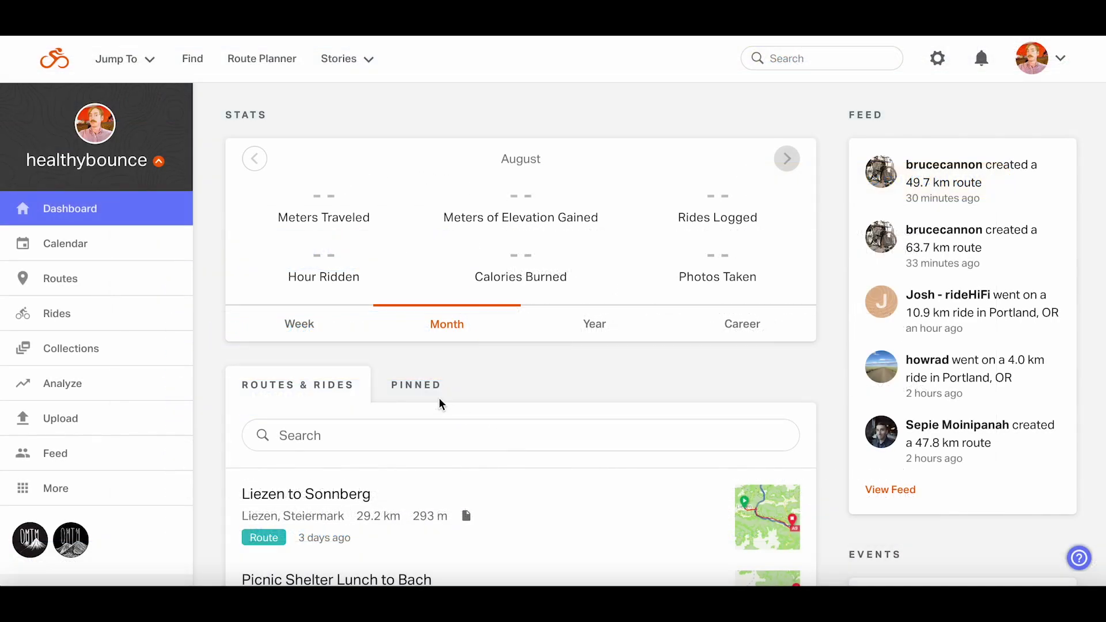
# Import the 512 GPX file into the route planner, loading the St Johann im Pongau and Vasvar routes
pyautogui.click(262, 61)
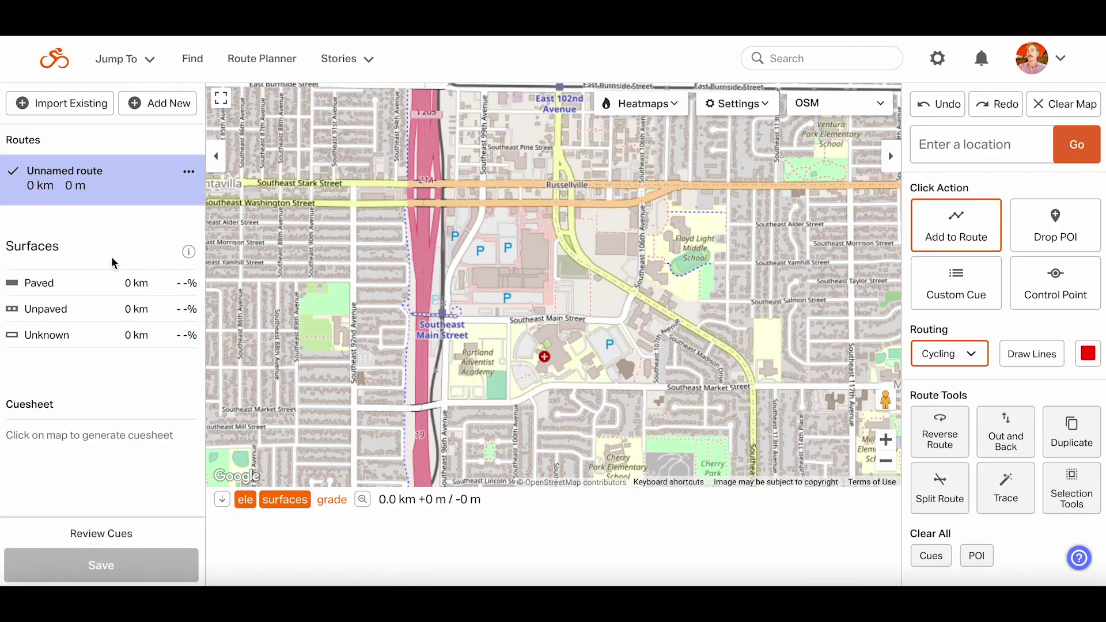
pyautogui.click(64, 104)
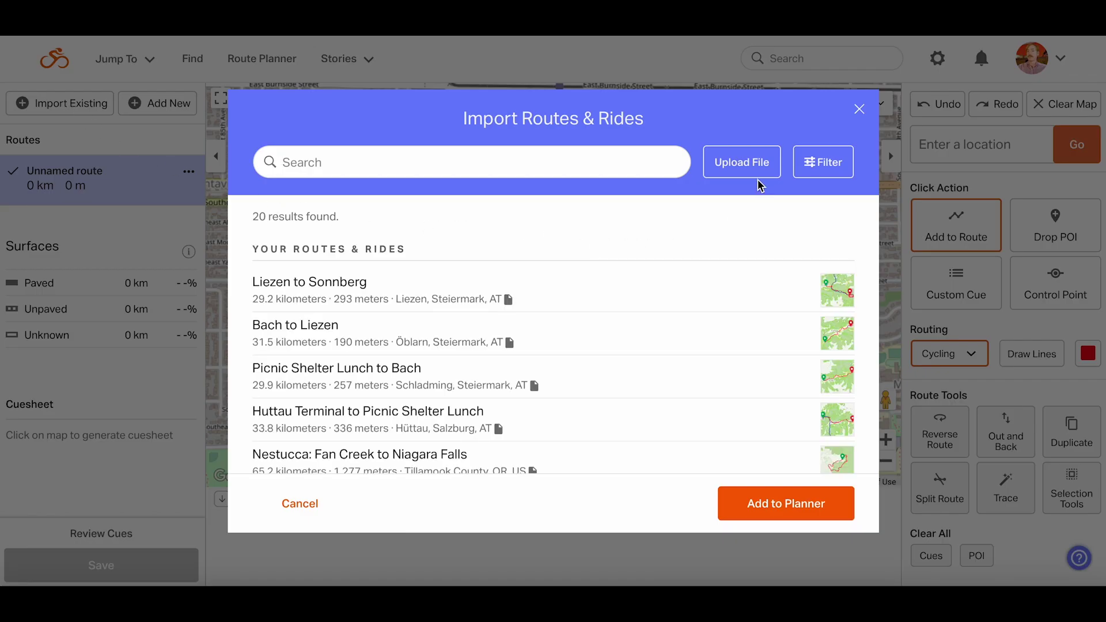
pyautogui.click(740, 163)
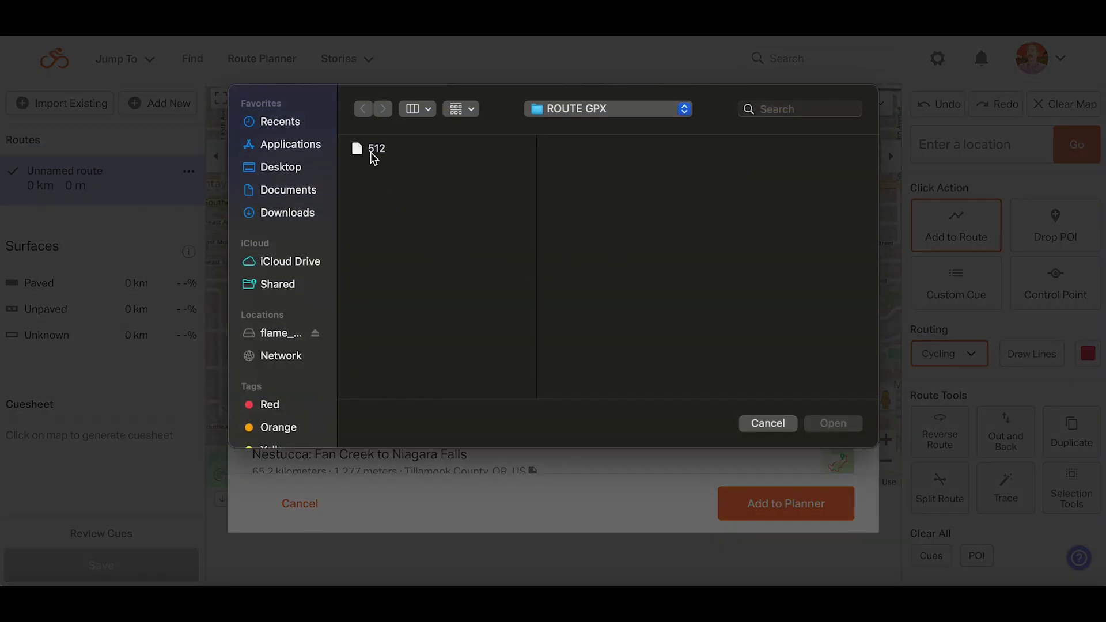
pyautogui.click(371, 151)
pyautogui.click(833, 424)
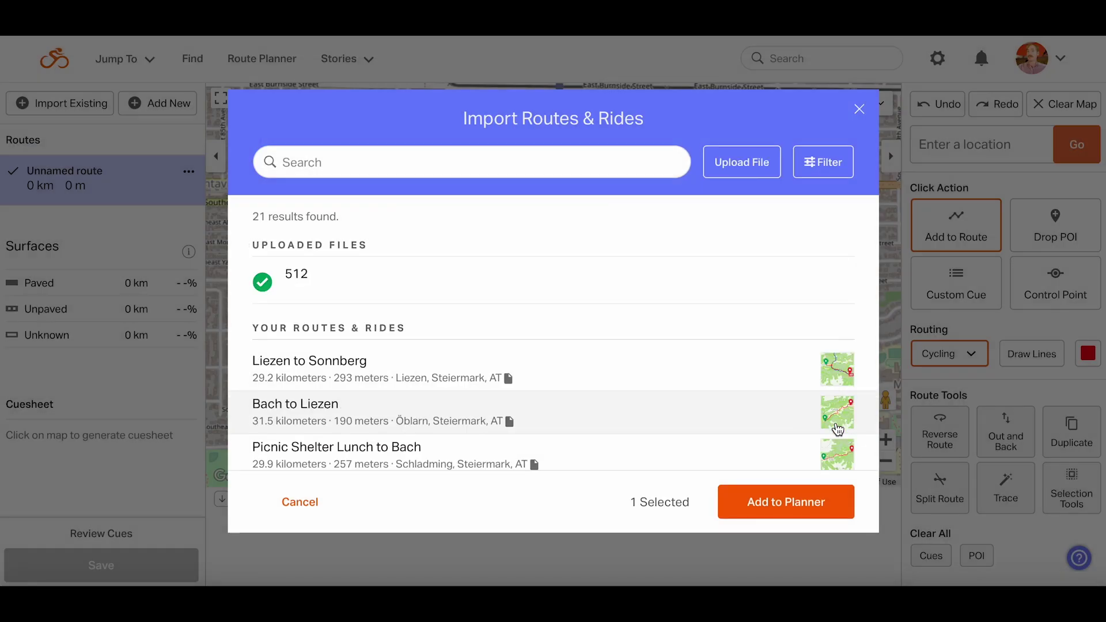
pyautogui.click(798, 503)
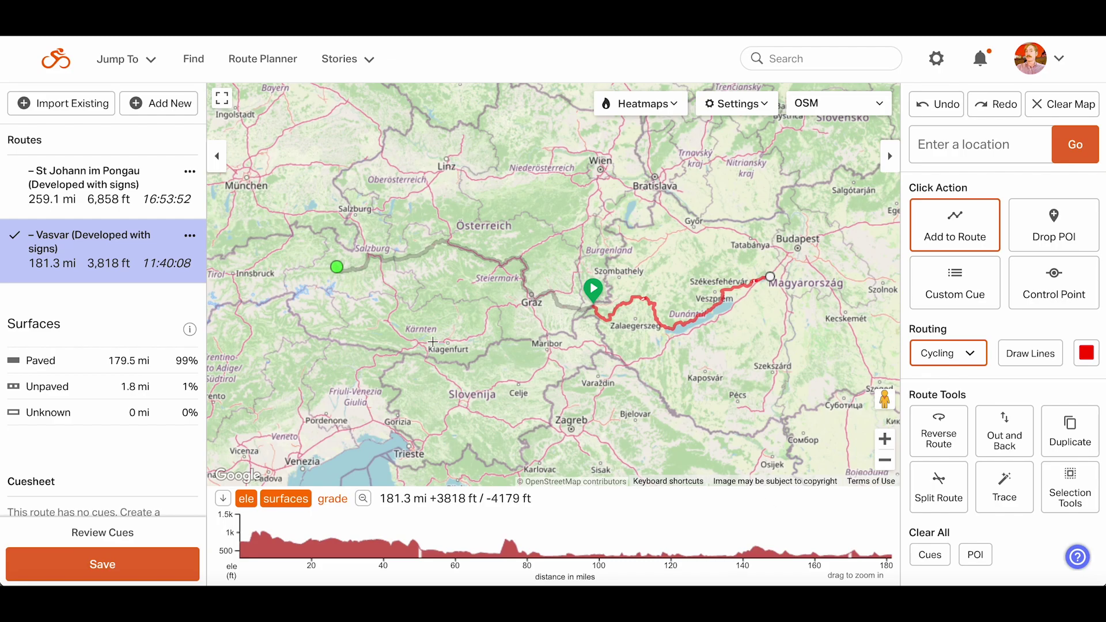
# Zoom to Hüttau and start a Manual Trace of the Vasvar route, creating a 181.3 mi copy
pyautogui.scroll(8, 375, 256)
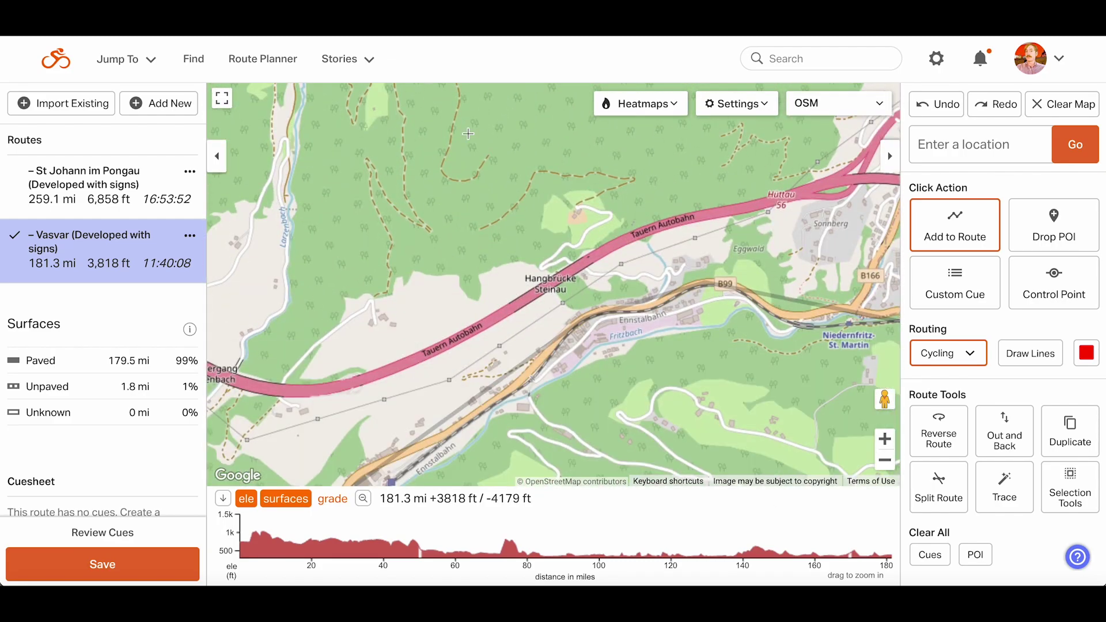
pyautogui.moveTo(696, 321); pyautogui.dragTo(728, 281)
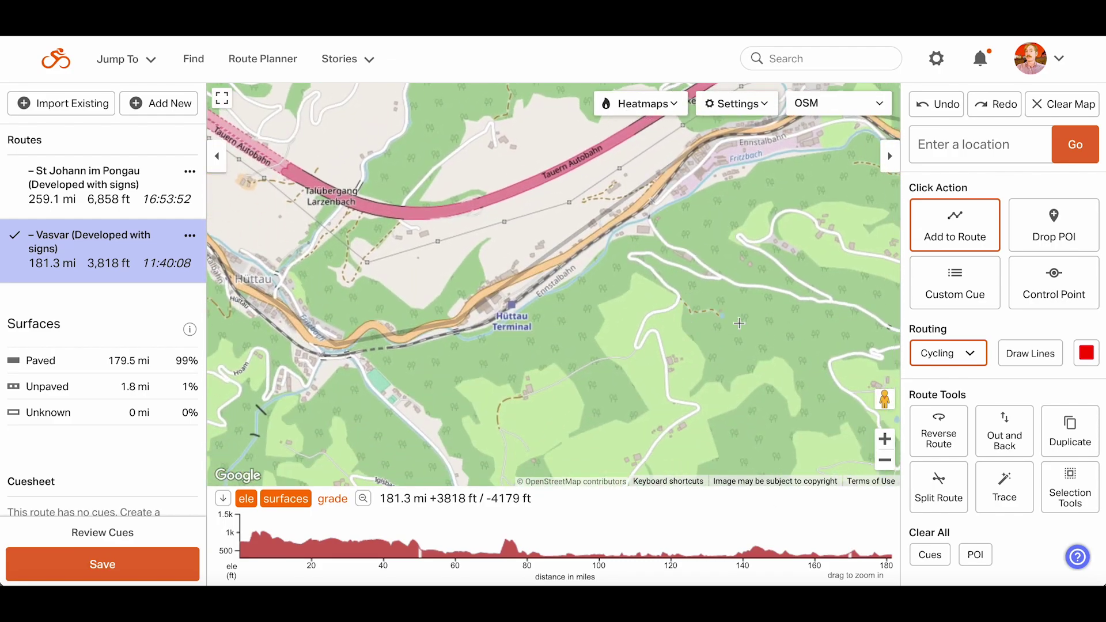
pyautogui.click(990, 479)
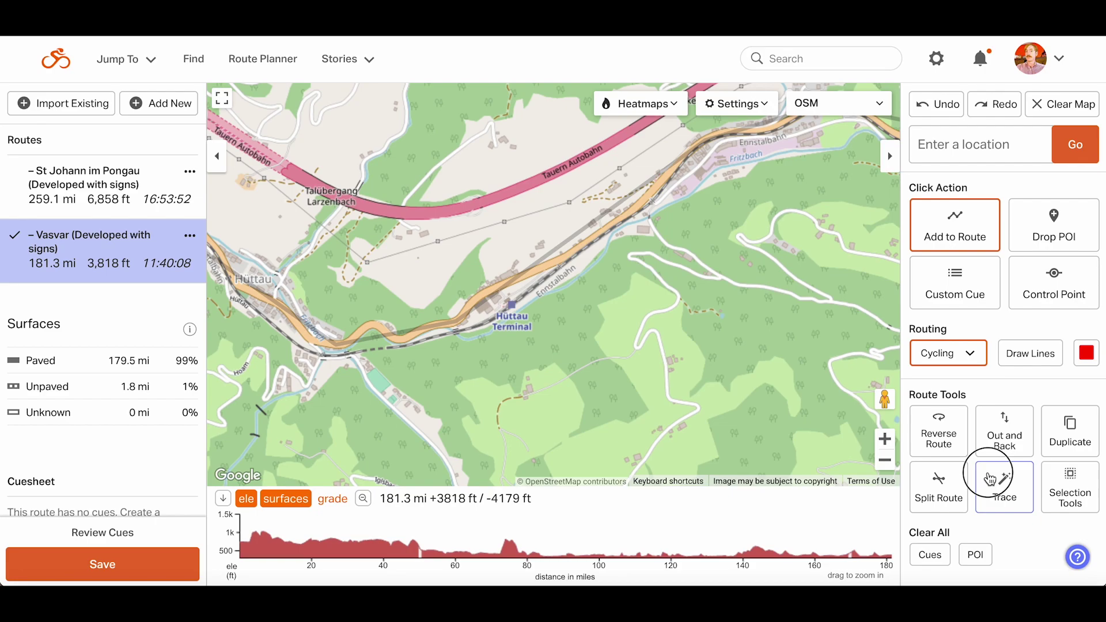
pyautogui.click(990, 452)
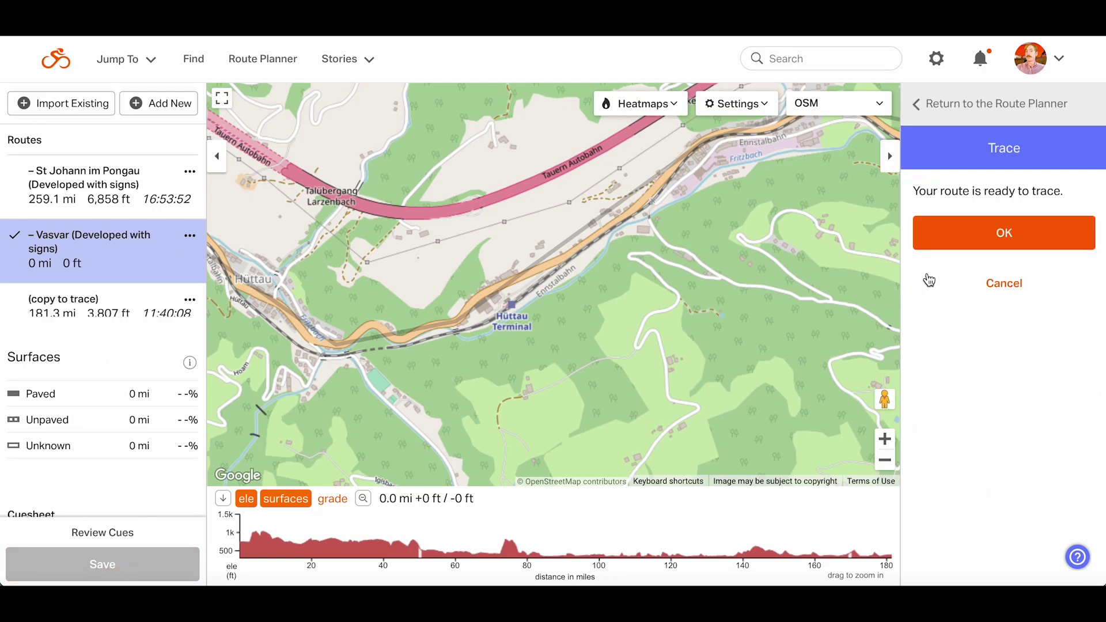
pyautogui.click(959, 234)
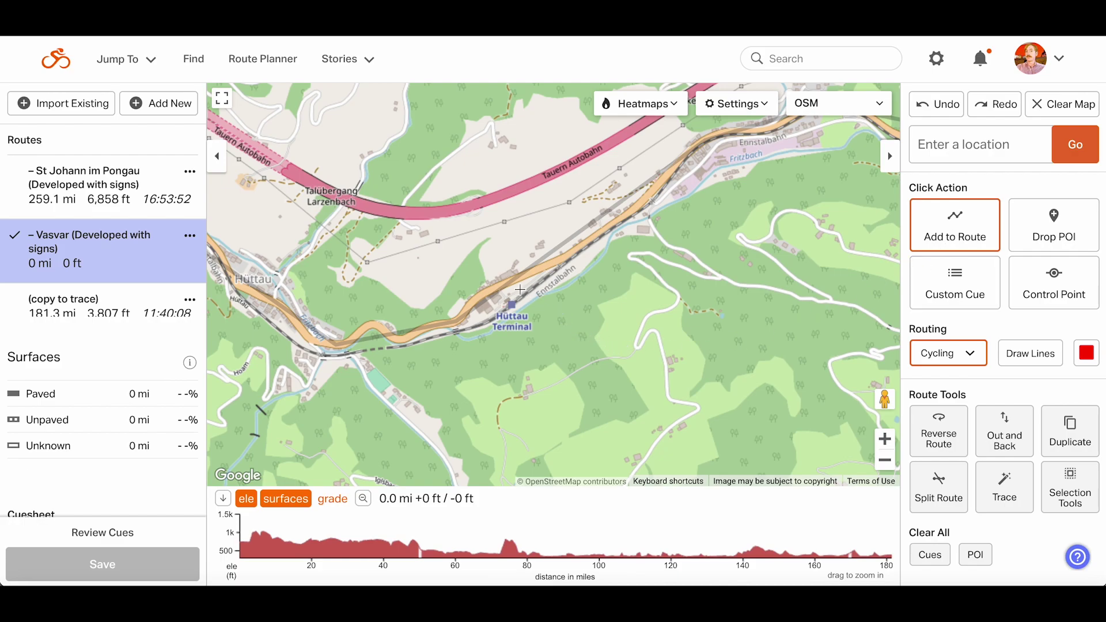
# Trace the route from Hüttau Terminal east along the B99 valley road toward Eben im Pongau
pyautogui.click(498, 291)
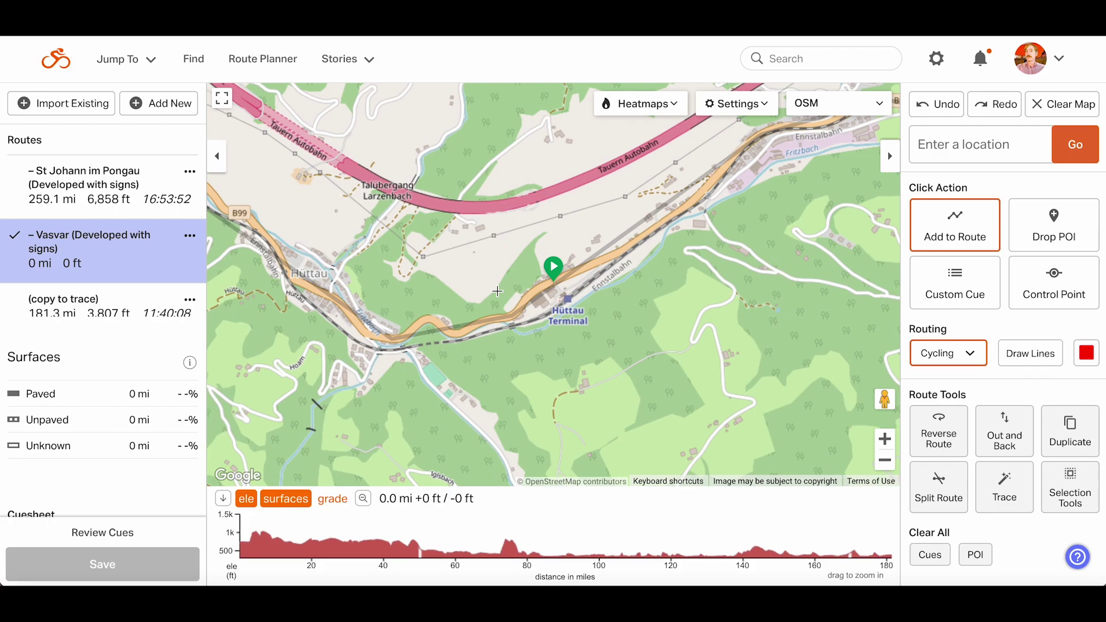
pyautogui.click(781, 131)
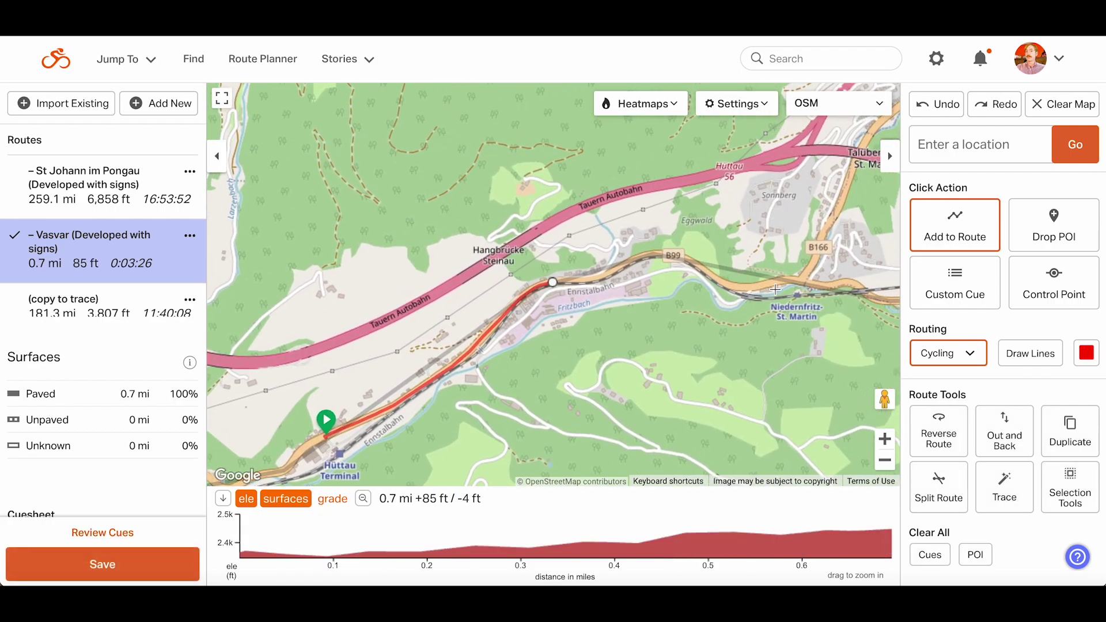
pyautogui.click(828, 291)
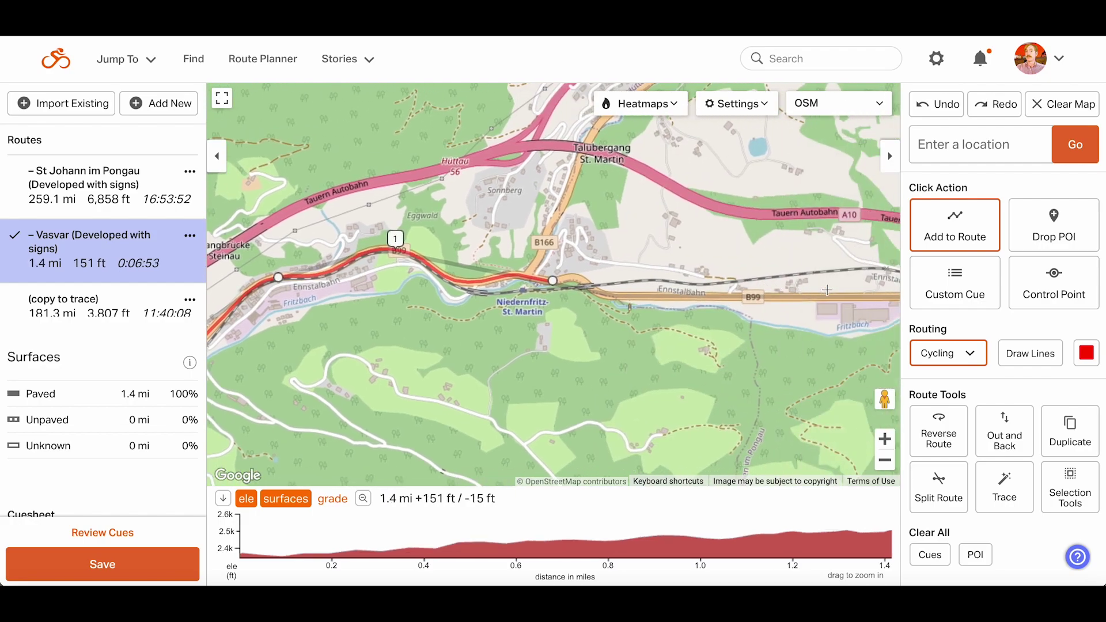
pyautogui.click(836, 298)
pyautogui.click(824, 336)
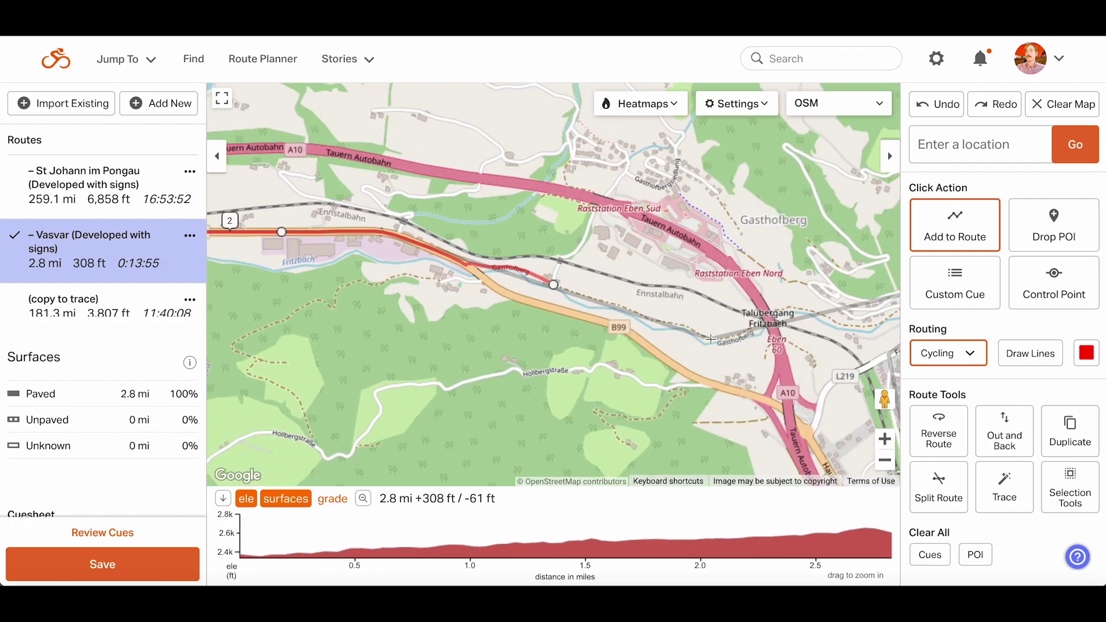
pyautogui.click(711, 339)
pyautogui.click(491, 423)
# Continue the trace through Eben into Altenmarkt im Pongau along Untere Marktstraße, reaching 8.1 mi
pyautogui.click(491, 423)
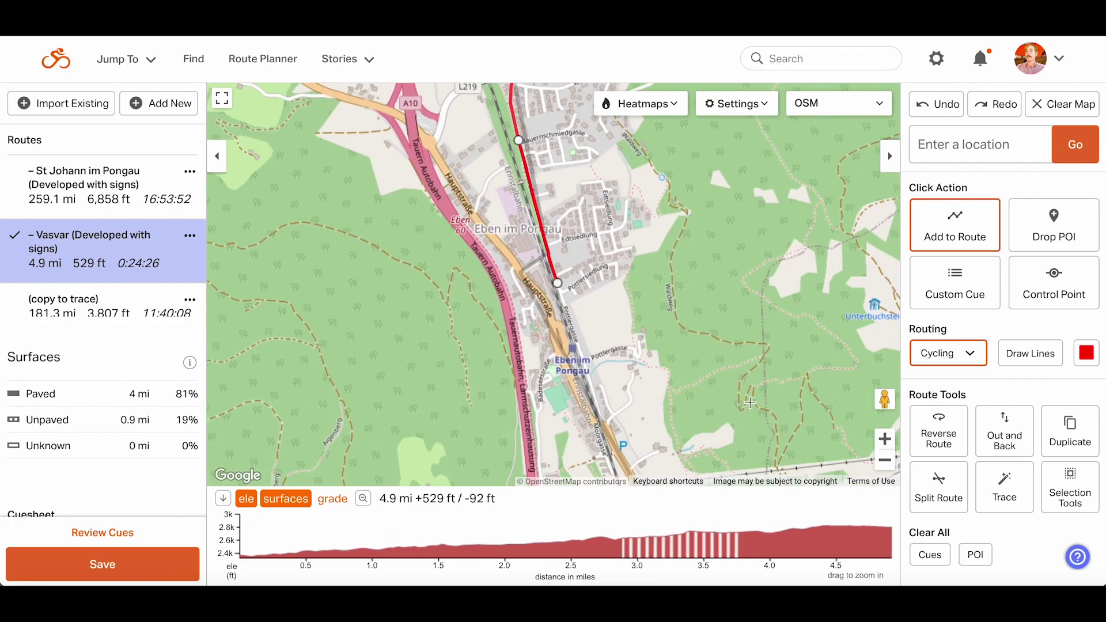
pyautogui.click(518, 415)
pyautogui.click(576, 403)
pyautogui.click(627, 391)
pyautogui.click(631, 398)
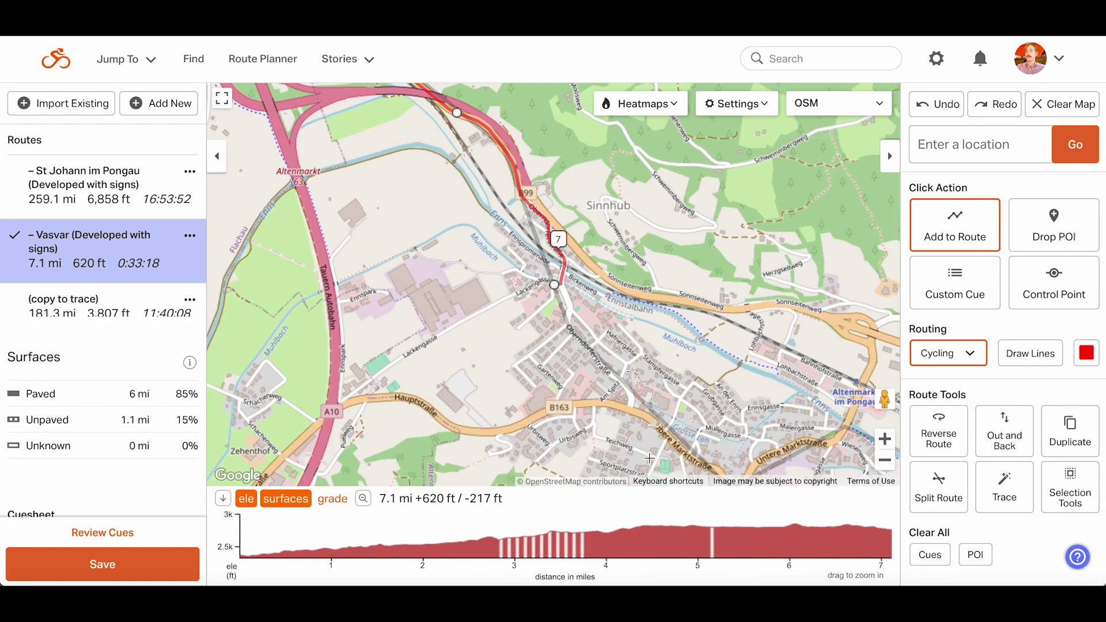
pyautogui.click(629, 388)
pyautogui.click(638, 365)
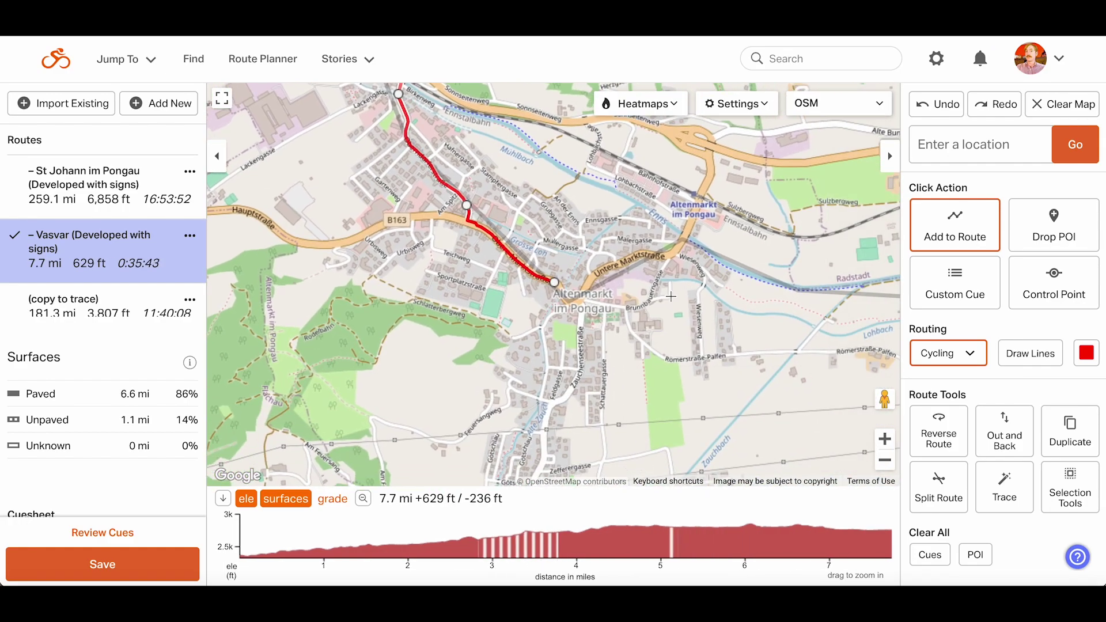
pyautogui.click(660, 254)
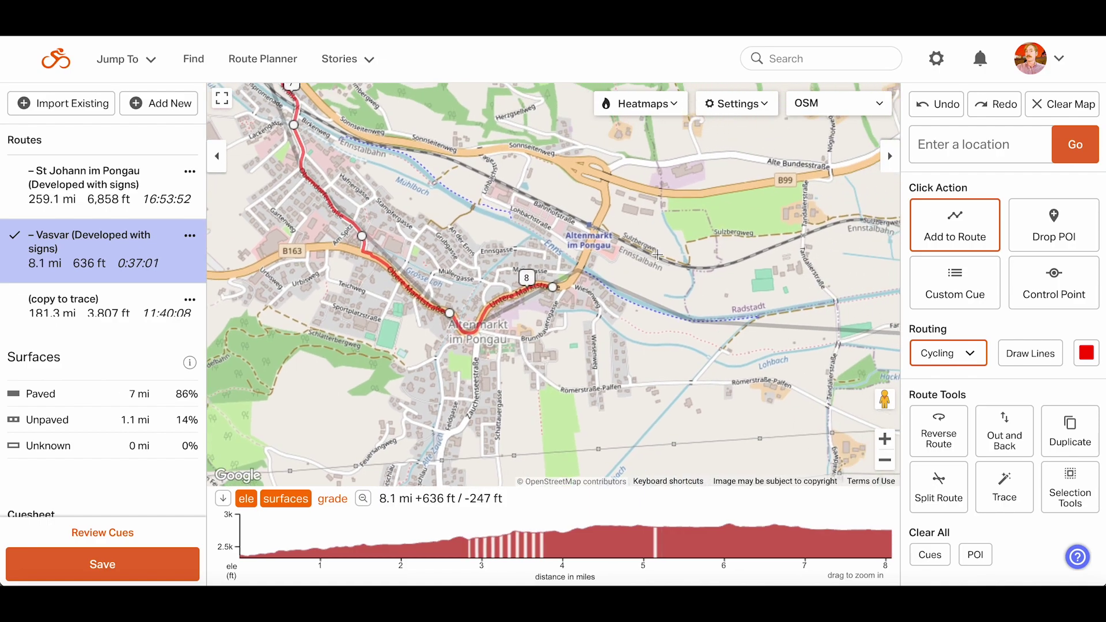
# Drop a POI in Altenmarkt named 'Things to do in the Alps' with the pasted URL and description 'Trip Advisor Links'
pyautogui.click(1035, 223)
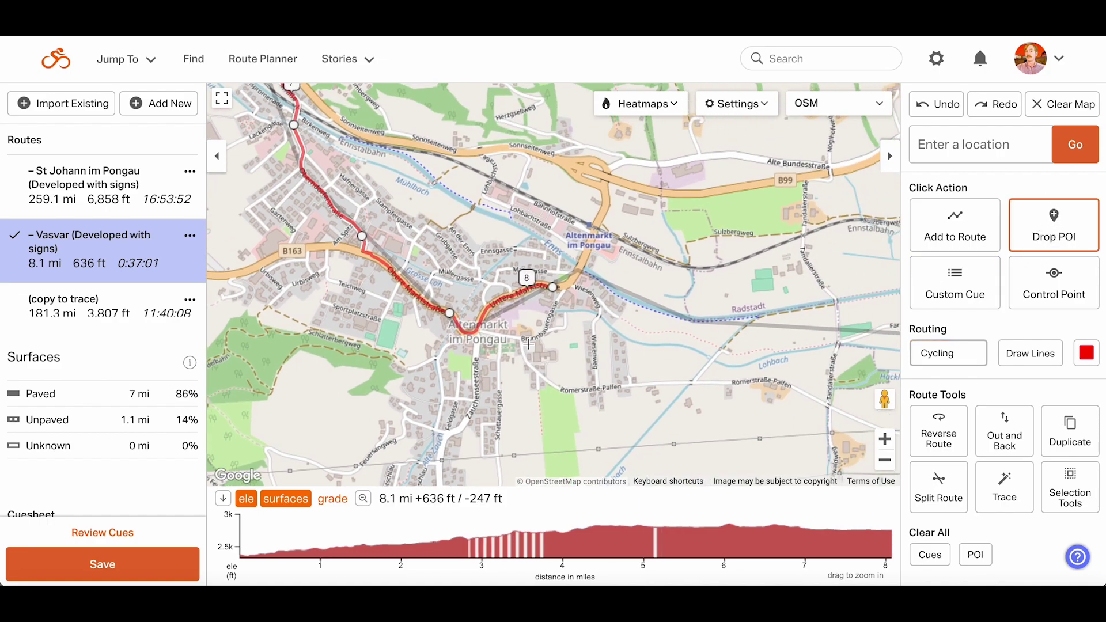
pyautogui.click(483, 326)
pyautogui.click(486, 170)
pyautogui.write('Things to do in the Alps')
pyautogui.press('Tab')
pyautogui.hotkey('ctrl', 'v')
pyautogui.press('Tab')
pyautogui.write('Trip Advisor Links')
pyautogui.click(504, 368)
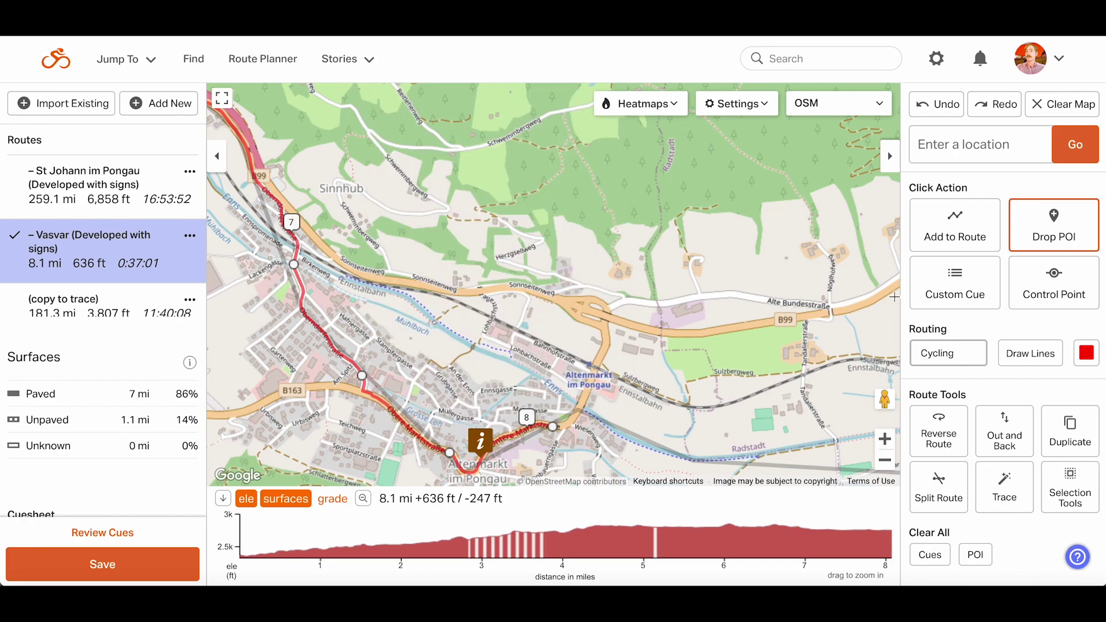
# Extend the route east past Radstadt up the Enns valley to 12.4 mi
pyautogui.click(947, 227)
pyautogui.click(670, 456)
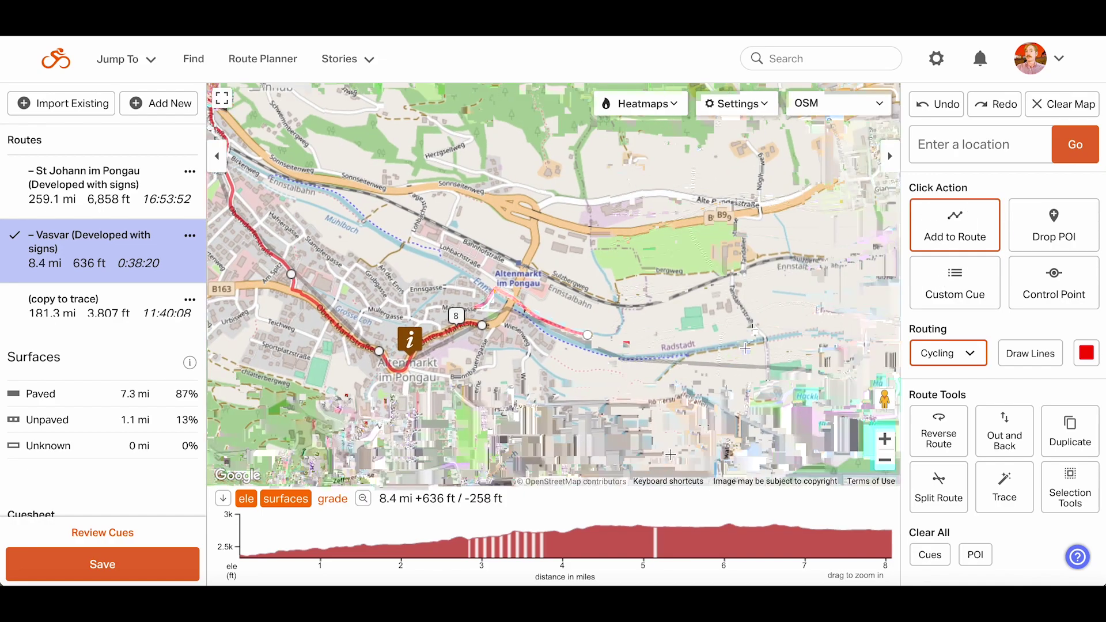
pyautogui.click(844, 303)
pyautogui.click(745, 195)
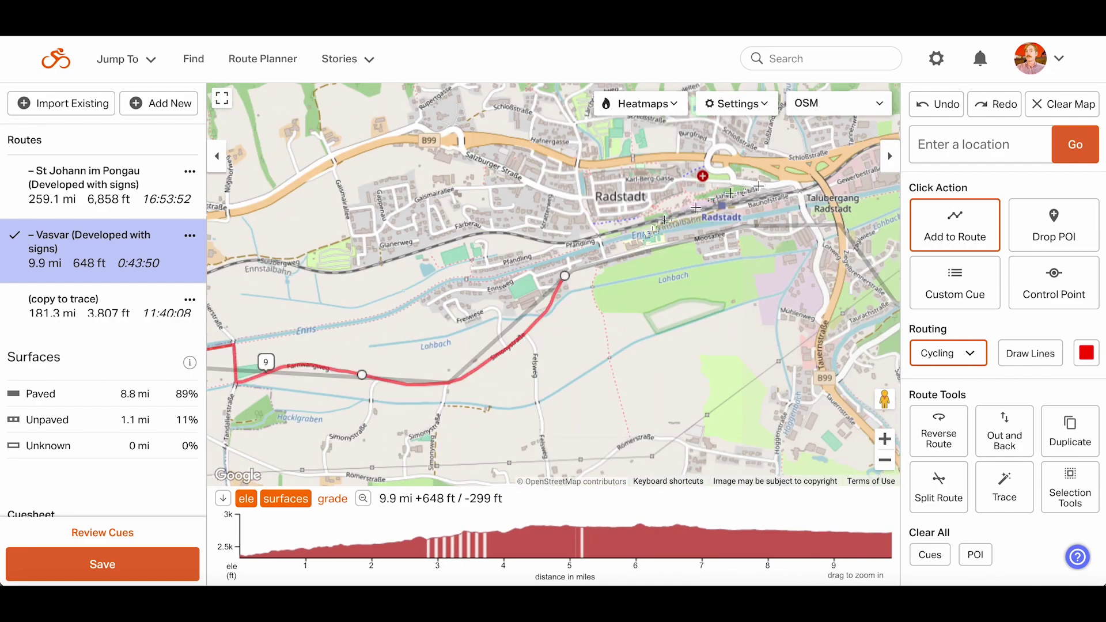
pyautogui.click(670, 238)
pyautogui.click(706, 265)
pyautogui.click(685, 345)
pyautogui.click(694, 232)
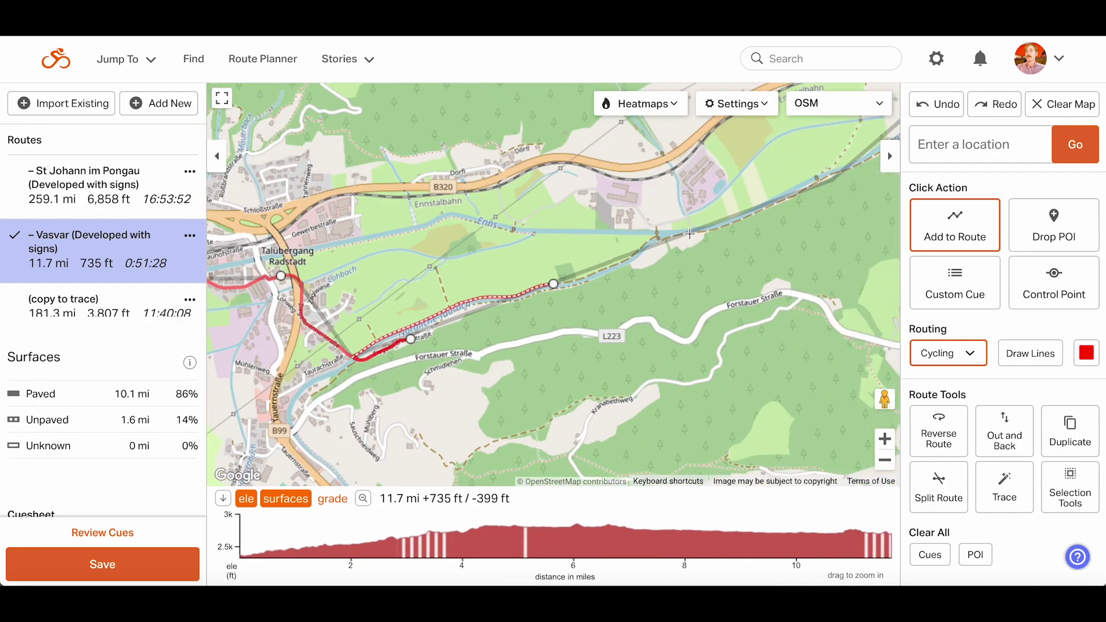
pyautogui.click(801, 189)
# Add a Generic custom cue on the route: 'Be sure to bring Euros for the train fare'
pyautogui.click(942, 284)
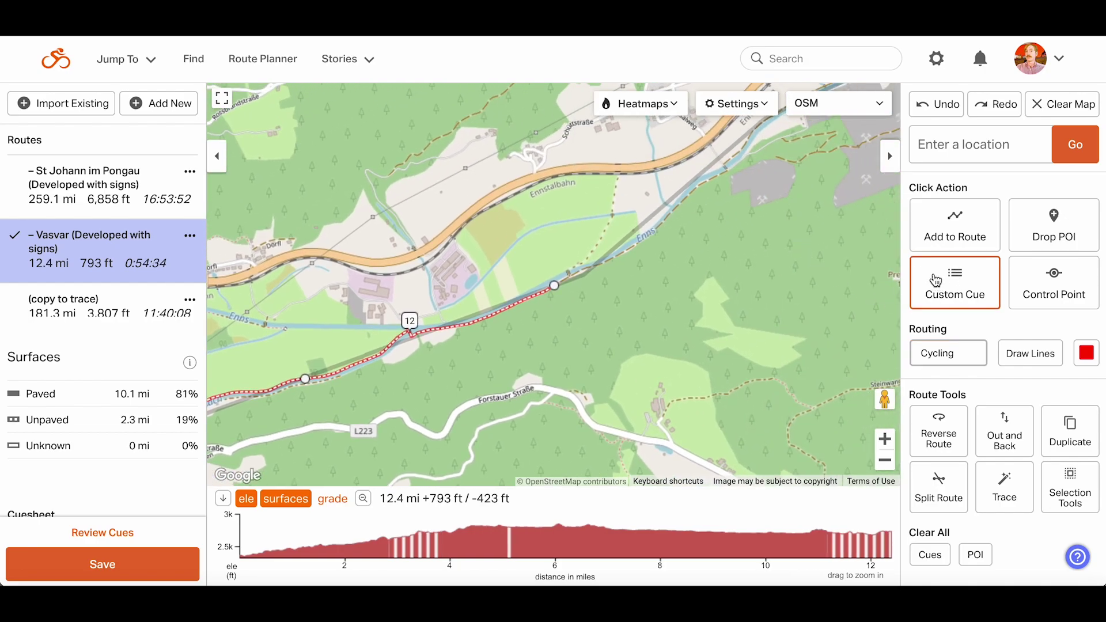
pyautogui.click(514, 304)
pyautogui.click(527, 157)
pyautogui.click(505, 569)
pyautogui.click(481, 223)
pyautogui.write('Be sure to bring Euros for the train fare!')
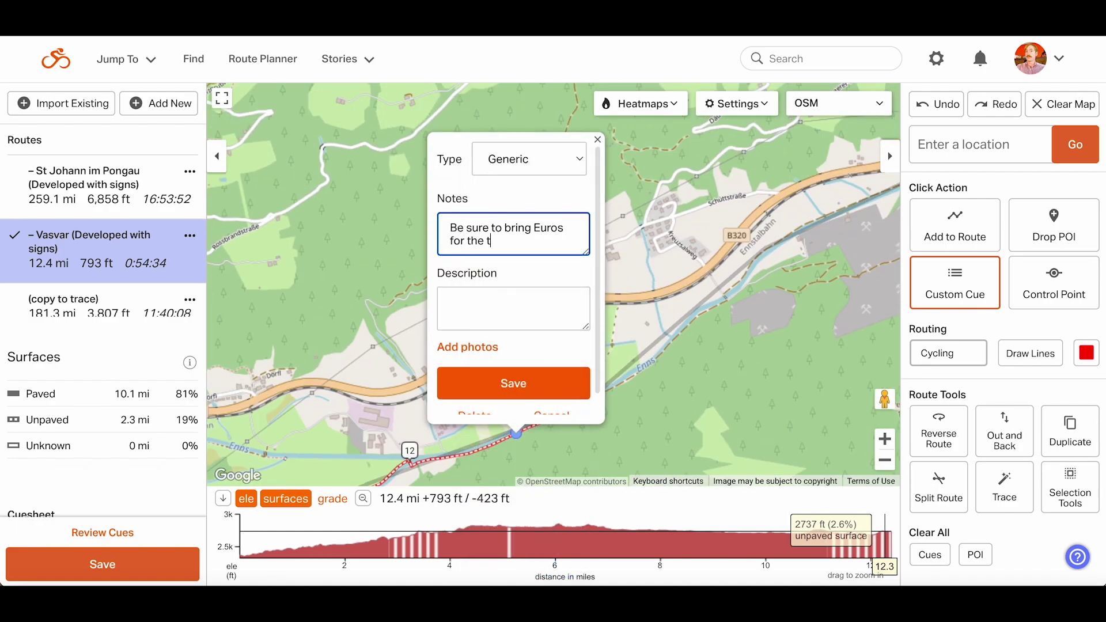
pyautogui.click(511, 382)
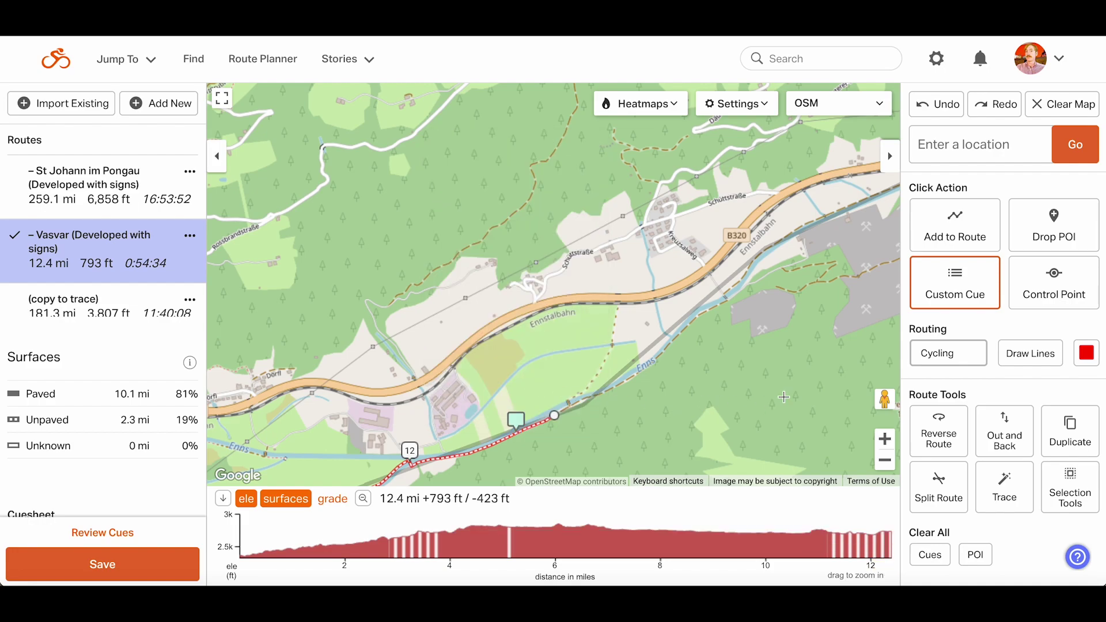
pyautogui.click(953, 221)
# Add points east along the Enns past Mandlinger Moor, ending in Mandling at 16.1 mi
pyautogui.click(822, 217)
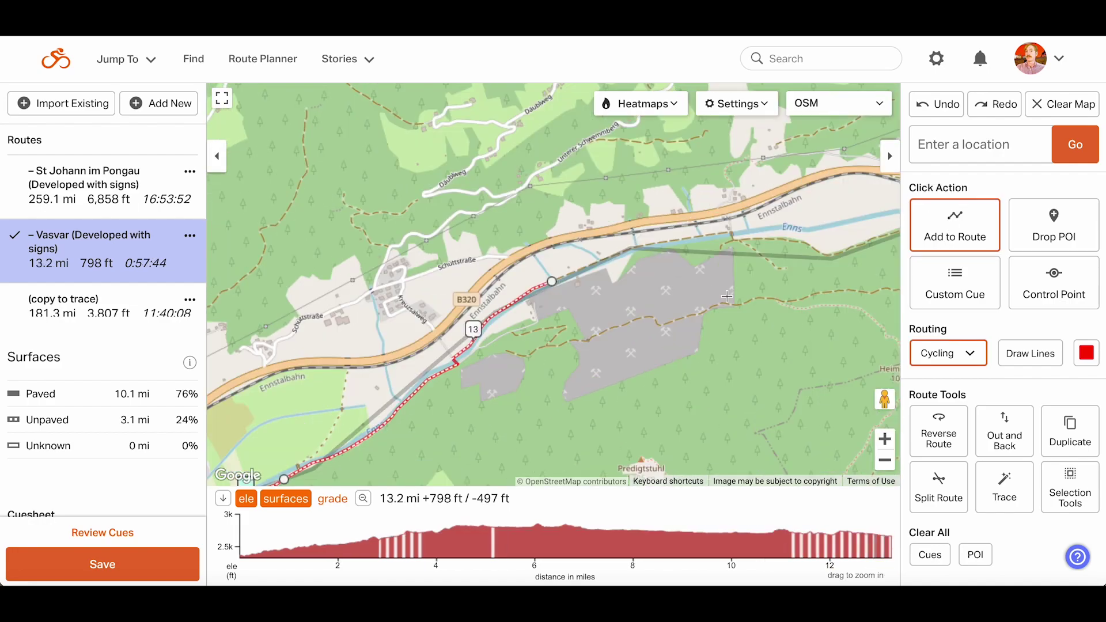
pyautogui.click(864, 248)
pyautogui.click(763, 223)
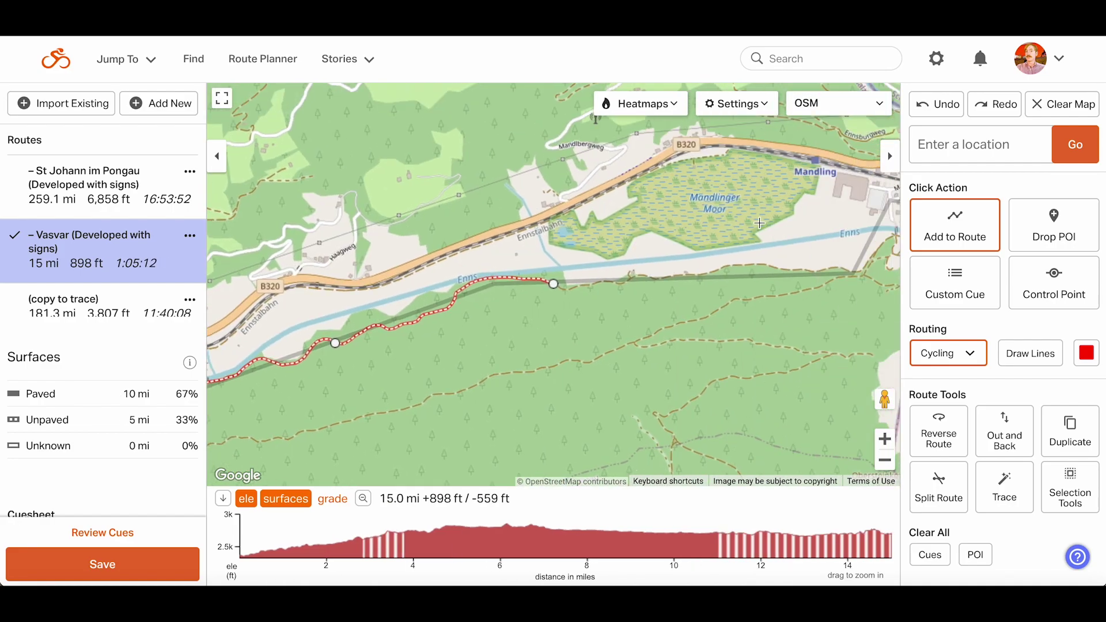
pyautogui.click(842, 270)
pyautogui.click(621, 217)
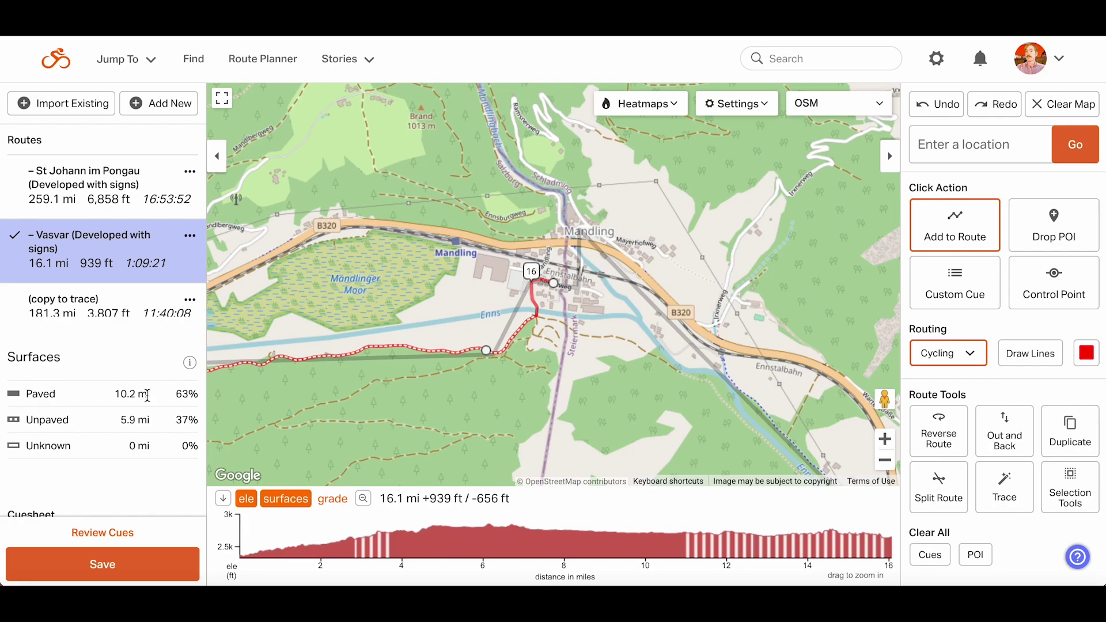
# Save the route with the title 'AUSTRIAN BIKE TOUR: DAY 1 - Huttau to Mandling'
pyautogui.click(110, 564)
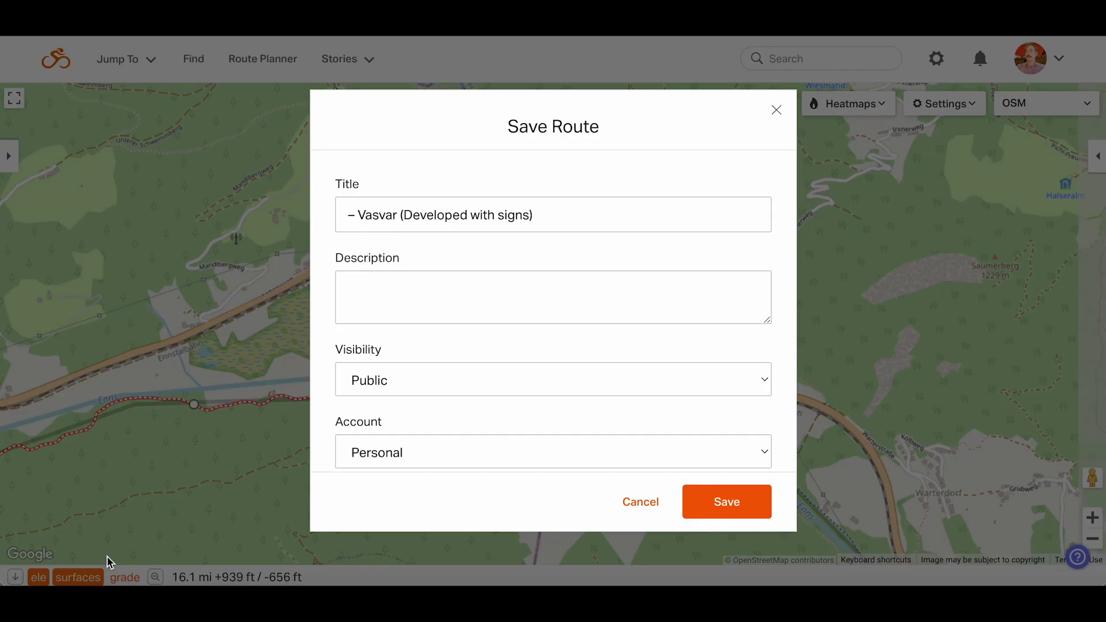
pyautogui.click(594, 215)
pyautogui.hotkey('ctrl', 'a')
pyautogui.write('AUSTRIAN BIKE TOUR: DAY 1 - Huttau to Mandling')
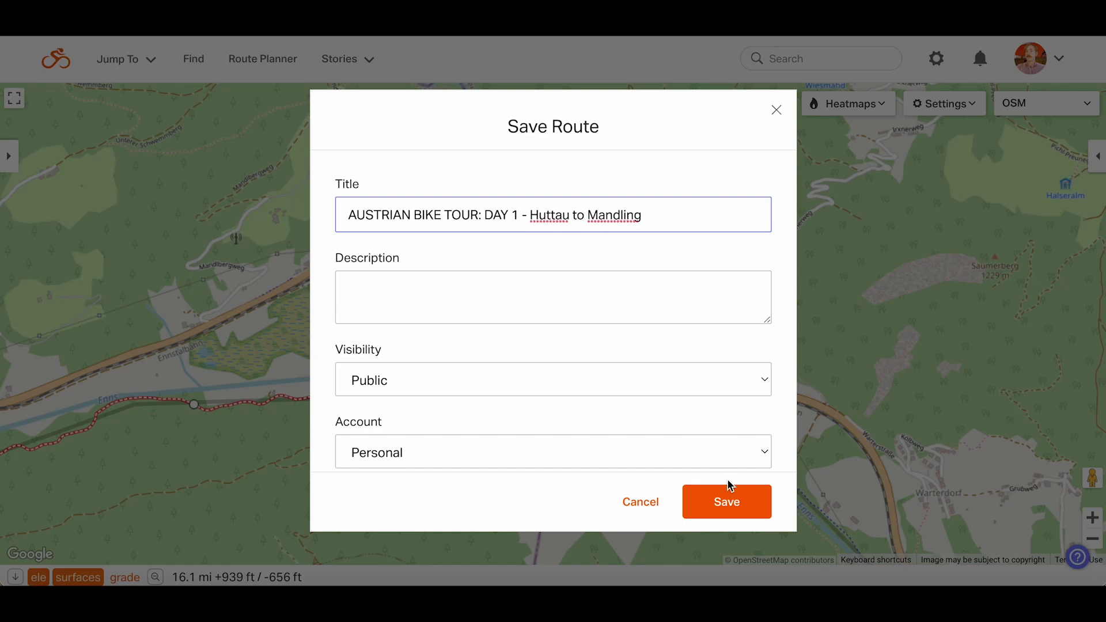
pyautogui.click(729, 504)
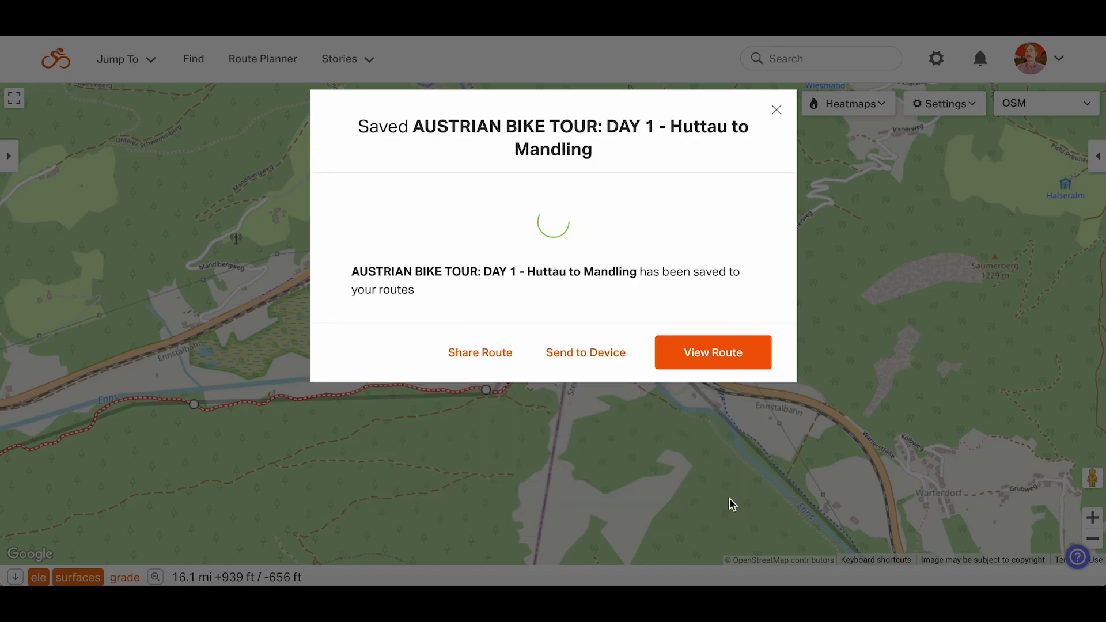
pyautogui.click(777, 110)
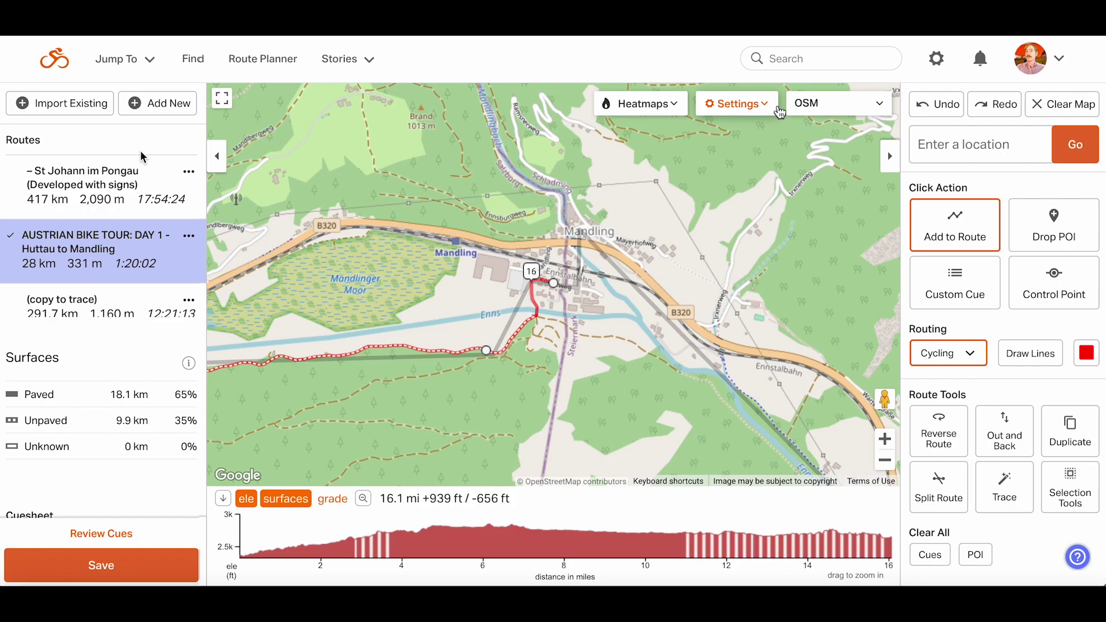
# Create a new route and save it as 'AUSTRIAN BIKE TOUR: DAY 2 - Mandling to Hotel Hartweger'
pyautogui.click(167, 102)
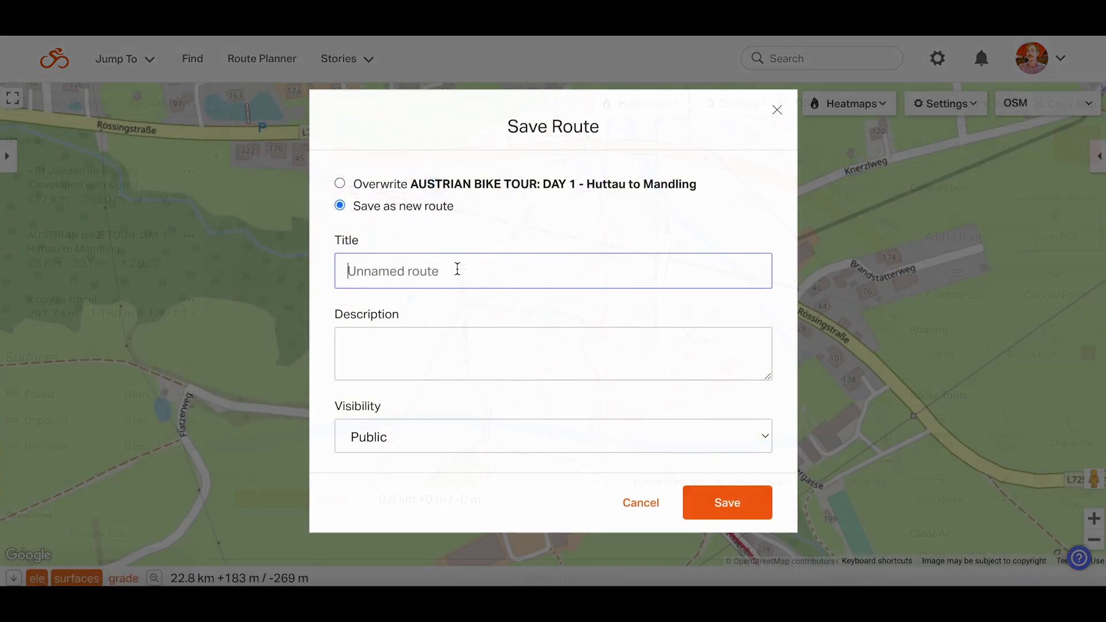
pyautogui.write('AUSTRIAN BIKE TOUR: DAY 2 - Mandling to Hotel Hartweger')
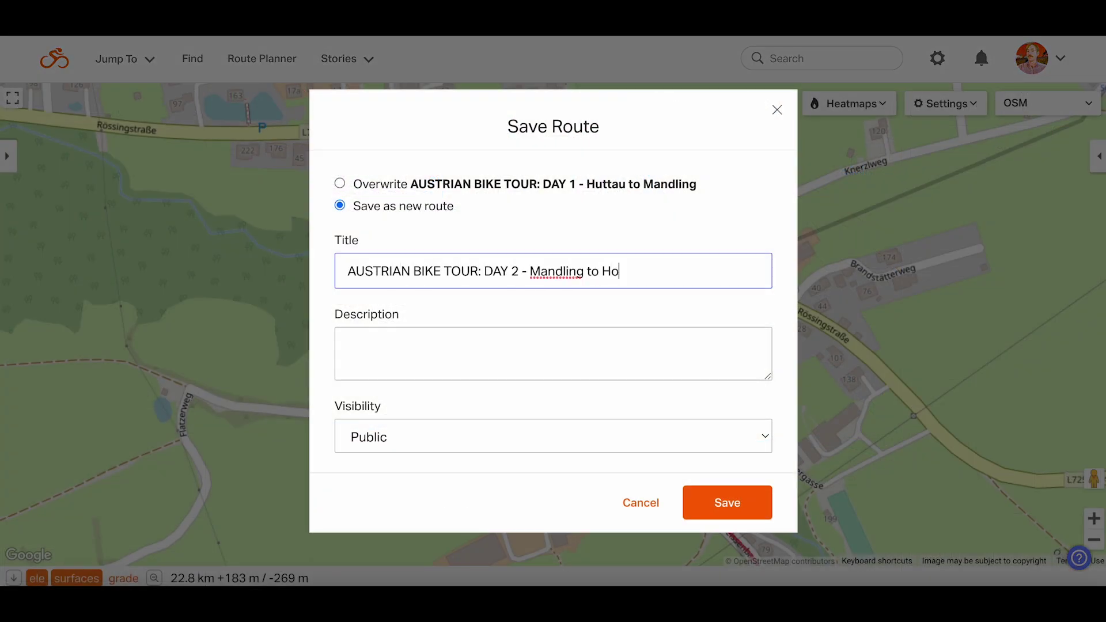
pyautogui.click(727, 505)
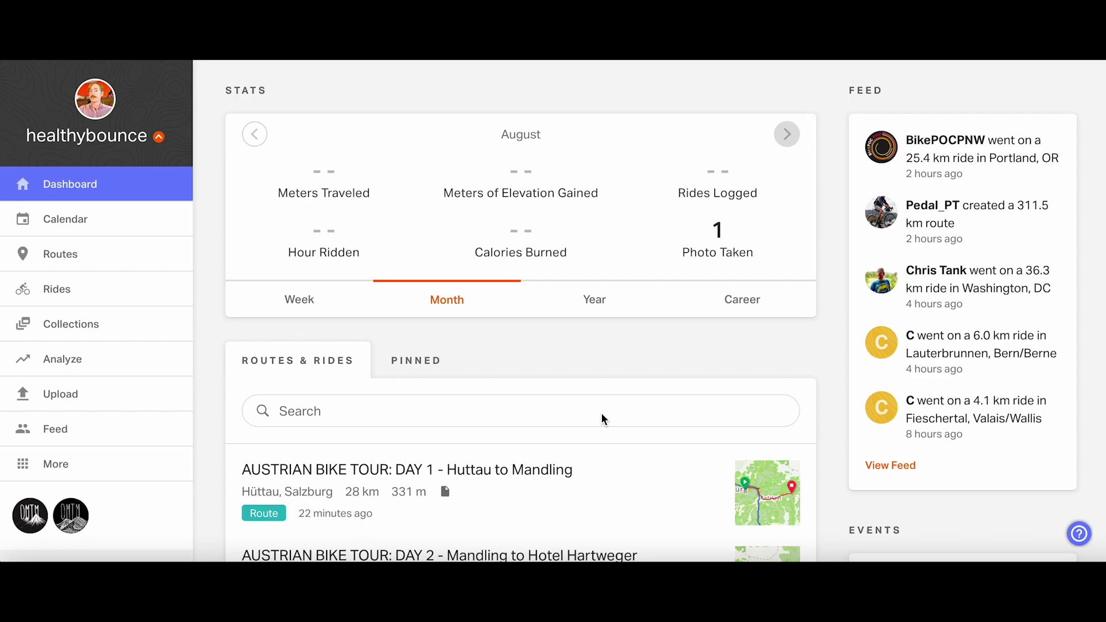
# Create collection 'Custom EuroVelo Cycling Holiday: Austrian Bike Tour', overview 'The Best of the Mountains', with a cover photo
pyautogui.click(114, 326)
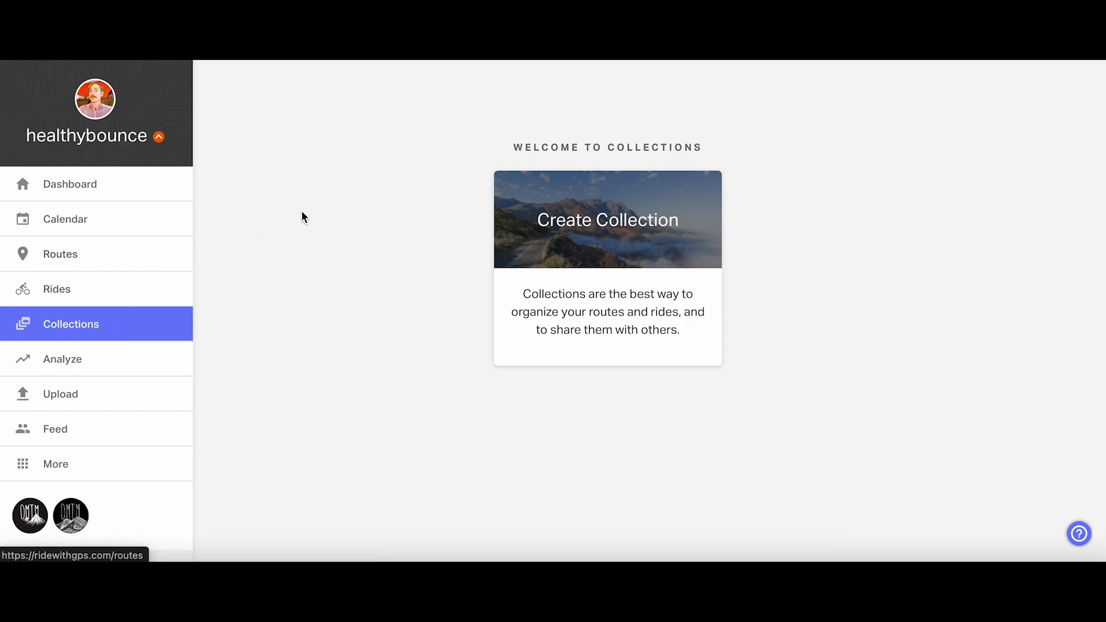
pyautogui.click(498, 214)
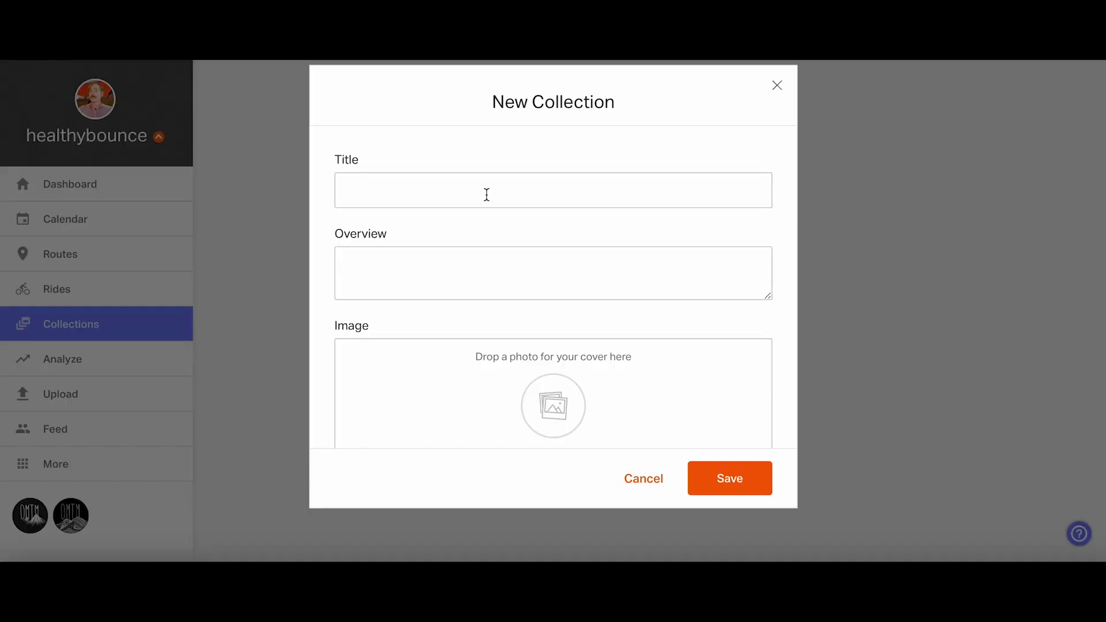
pyautogui.click(487, 195)
pyautogui.write('C')
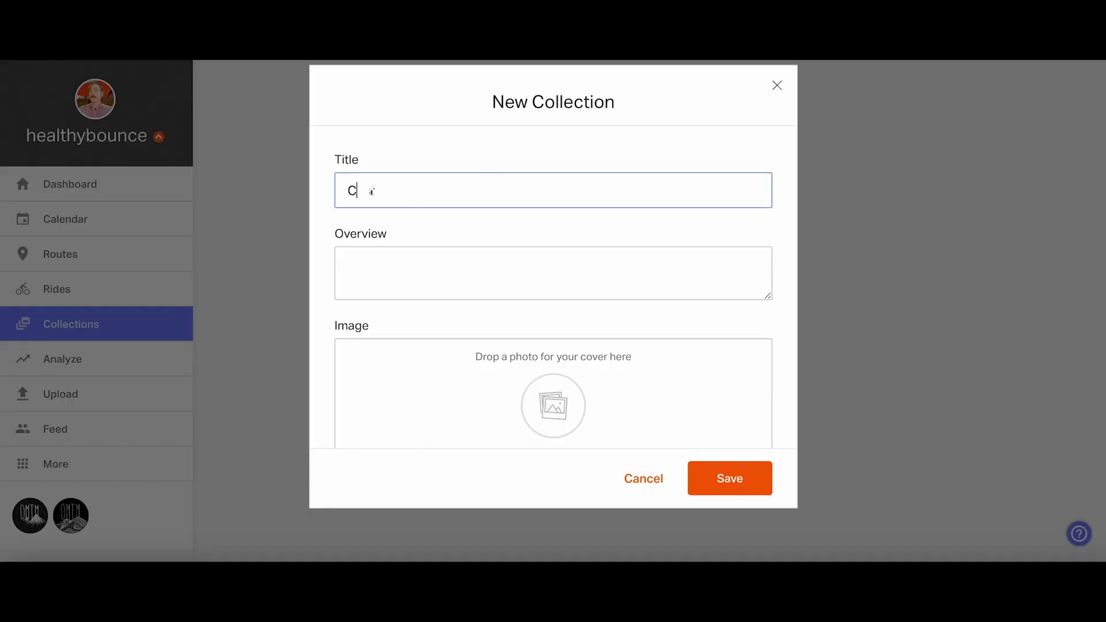
pyautogui.write('ustom EuroVelo Cycling Holiday: Austrian Bike Tour')
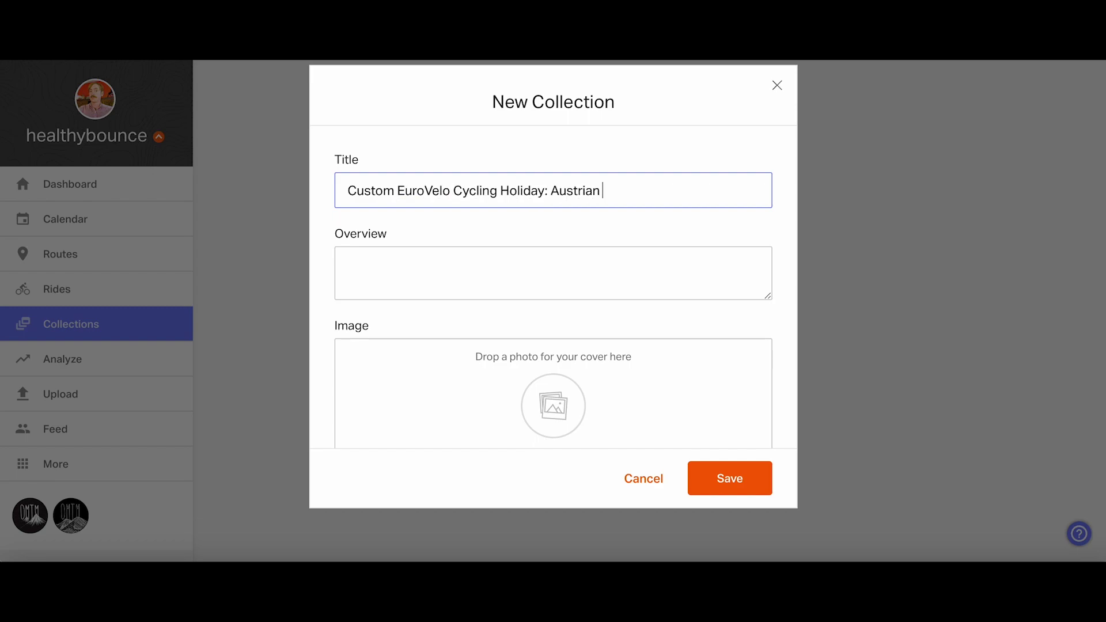
pyautogui.press('Tab')
pyautogui.write('The Best of the Mountains')
pyautogui.scroll(-2, 608, 364)
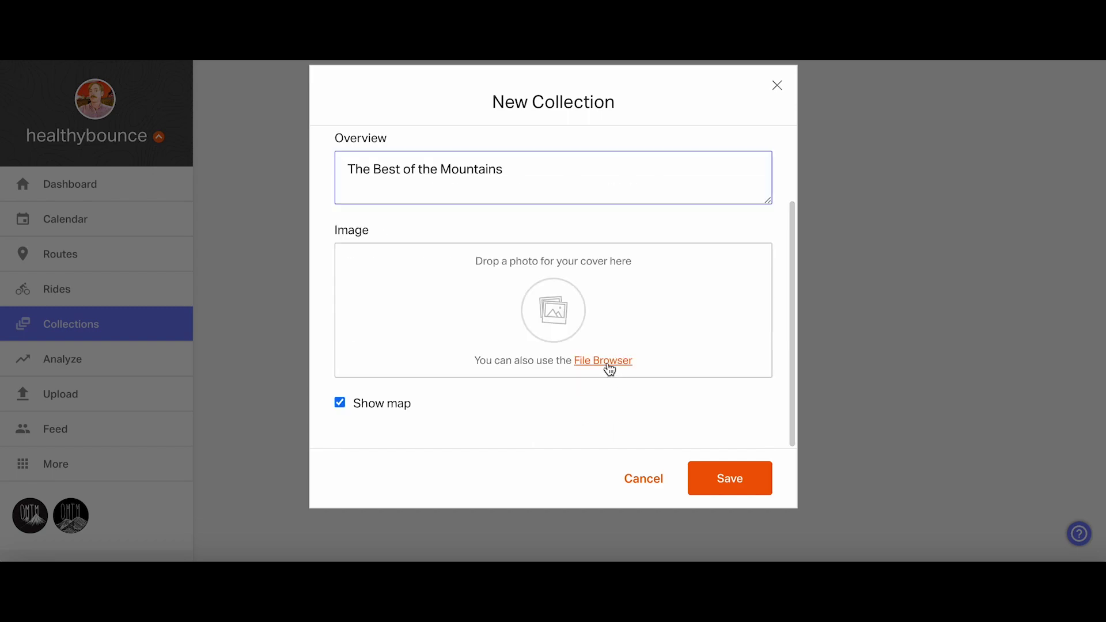
pyautogui.click(600, 363)
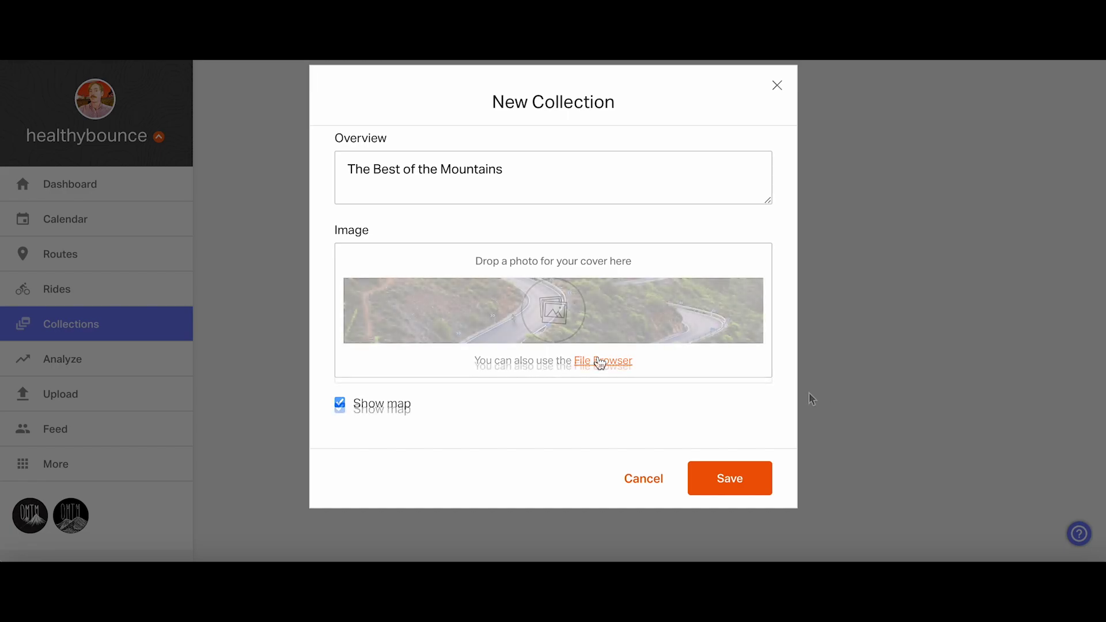
pyautogui.click(724, 483)
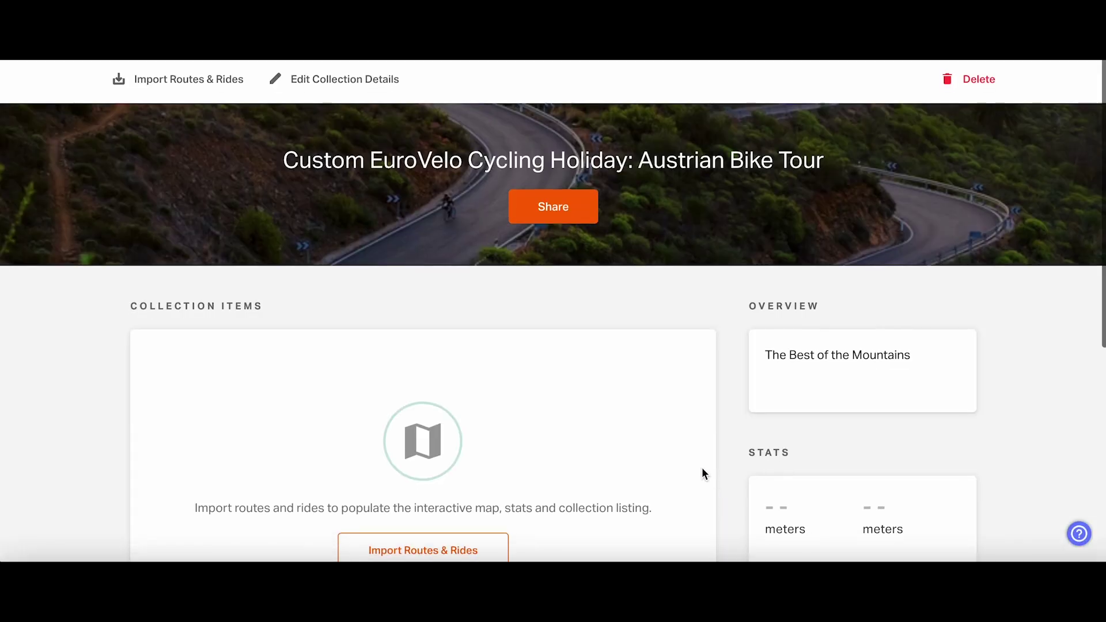
pyautogui.scroll(-5, 701, 468)
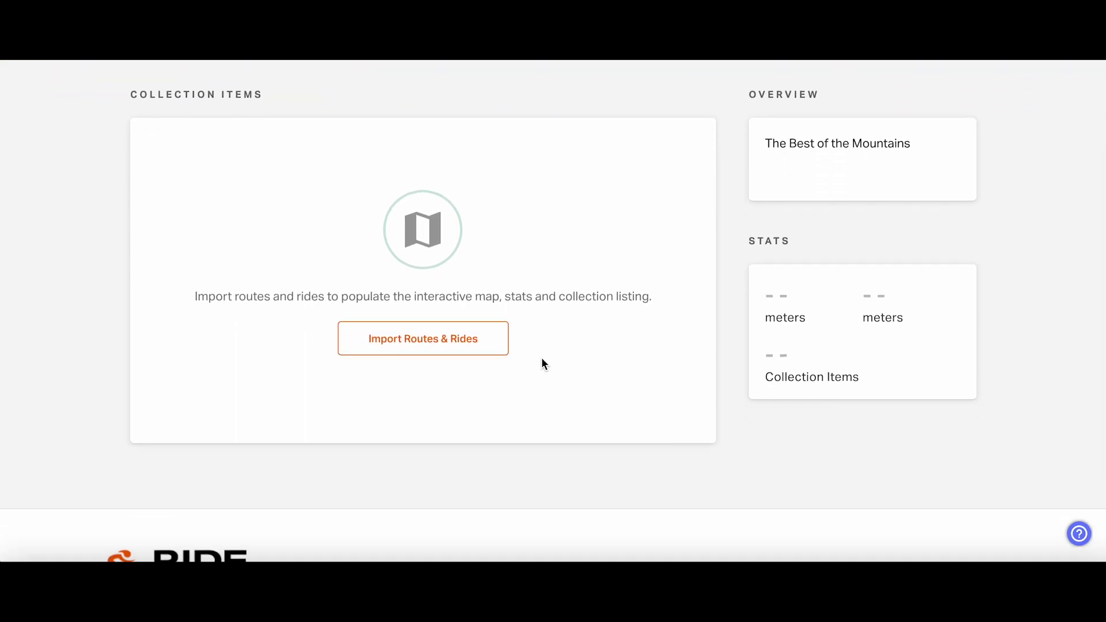
# Import the DAY 1–4 Austrian Bike Tour routes and confirm the 111.5 km, 997 m totals
pyautogui.click(455, 340)
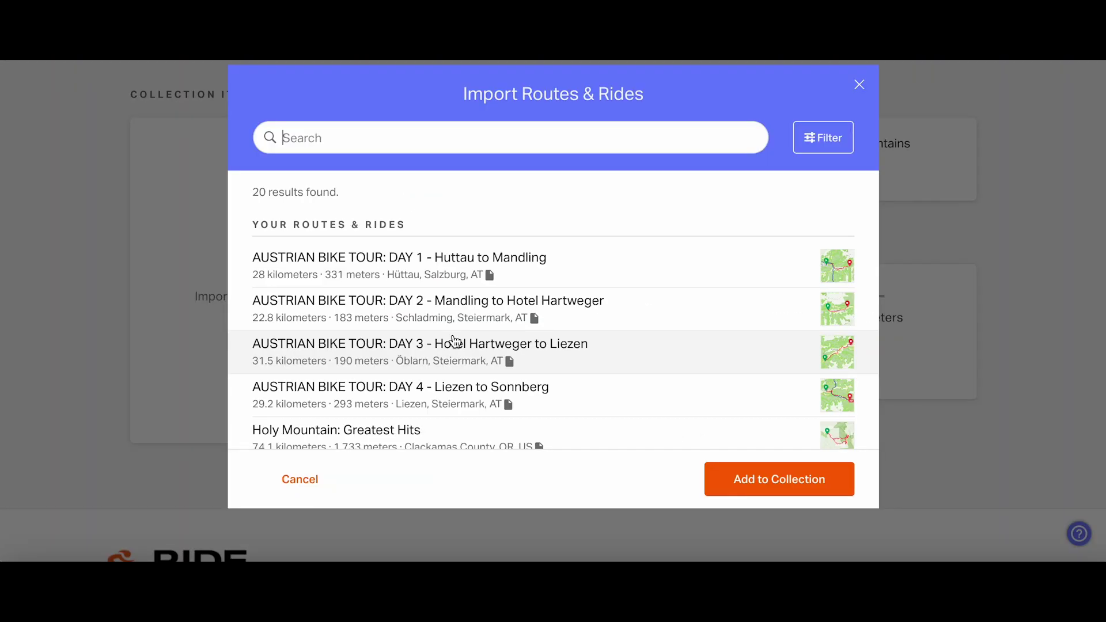
pyautogui.click(256, 264)
pyautogui.click(264, 307)
pyautogui.click(262, 352)
pyautogui.click(270, 391)
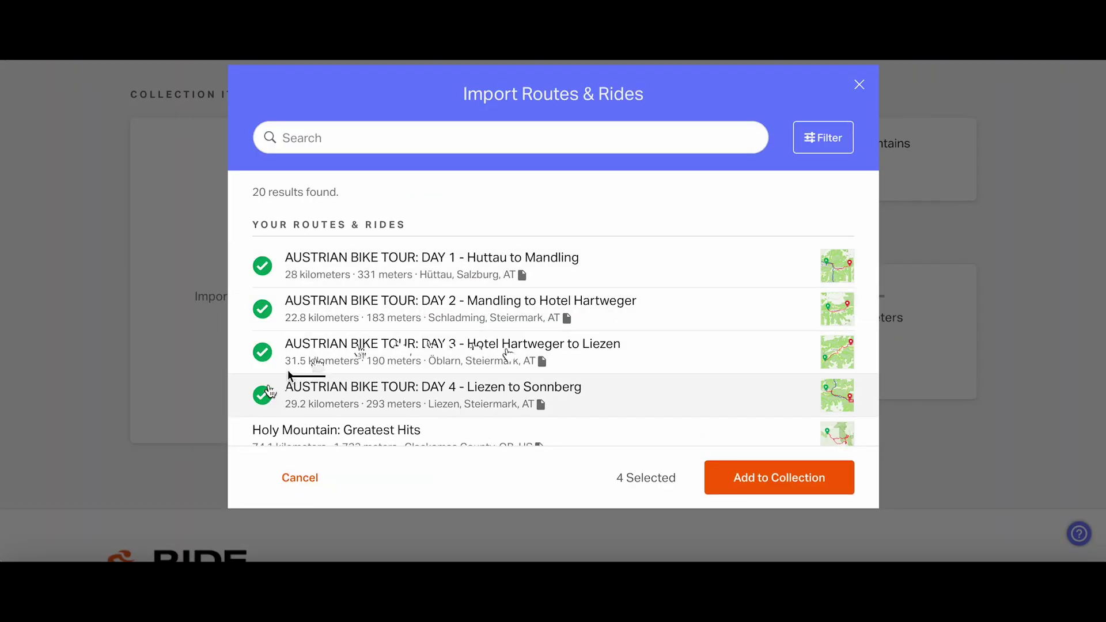
pyautogui.click(728, 478)
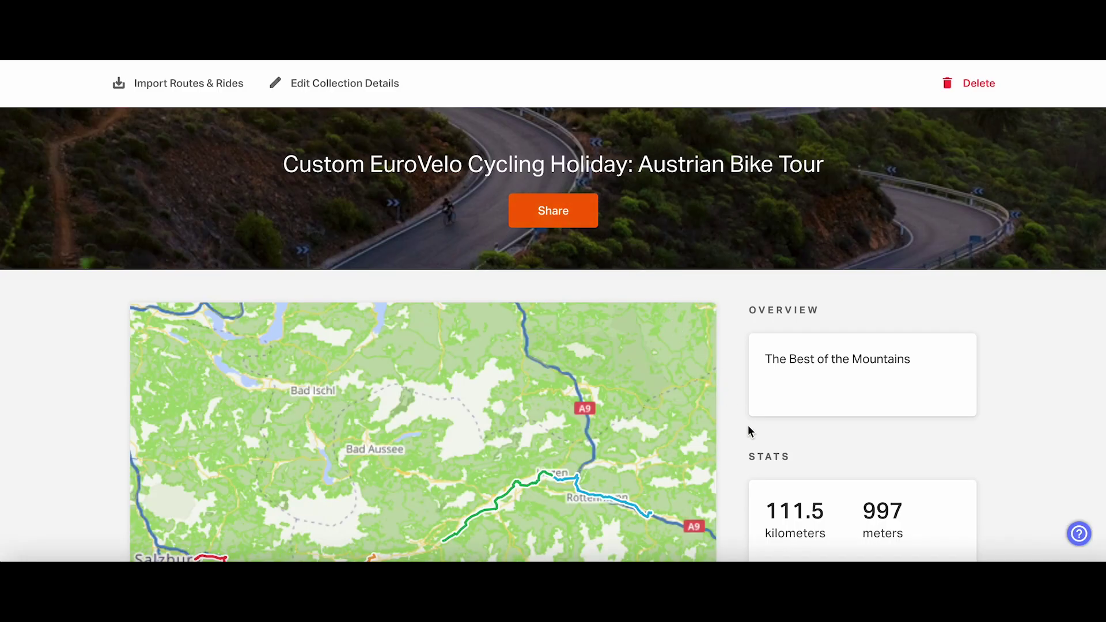
pyautogui.scroll(-7, 749, 431)
pyautogui.scroll(-5, 748, 426)
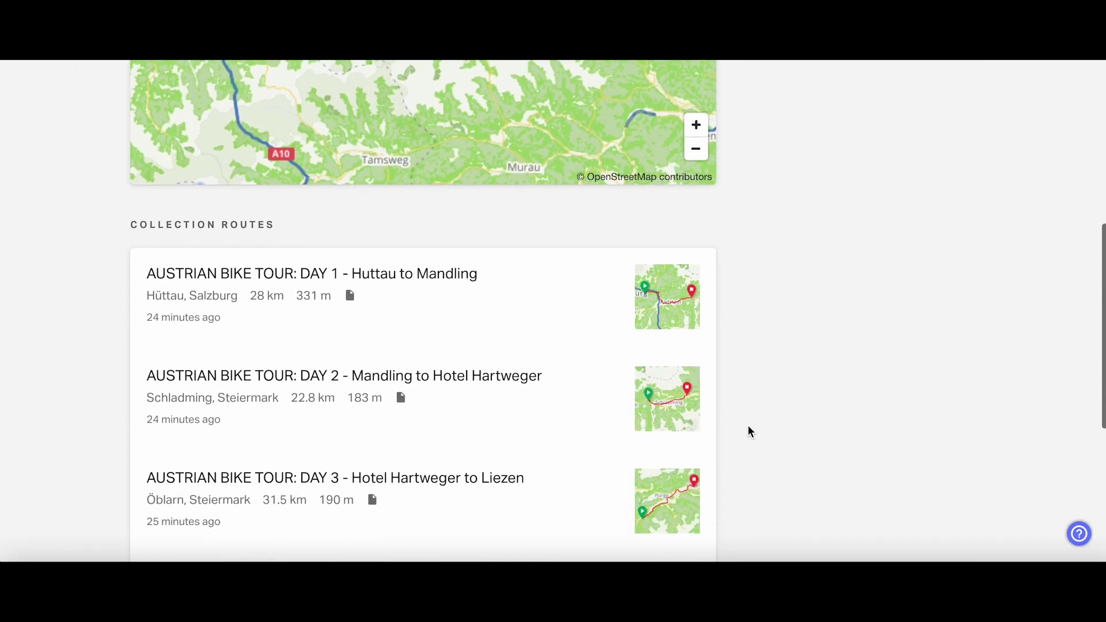
pyautogui.scroll(12, 748, 431)
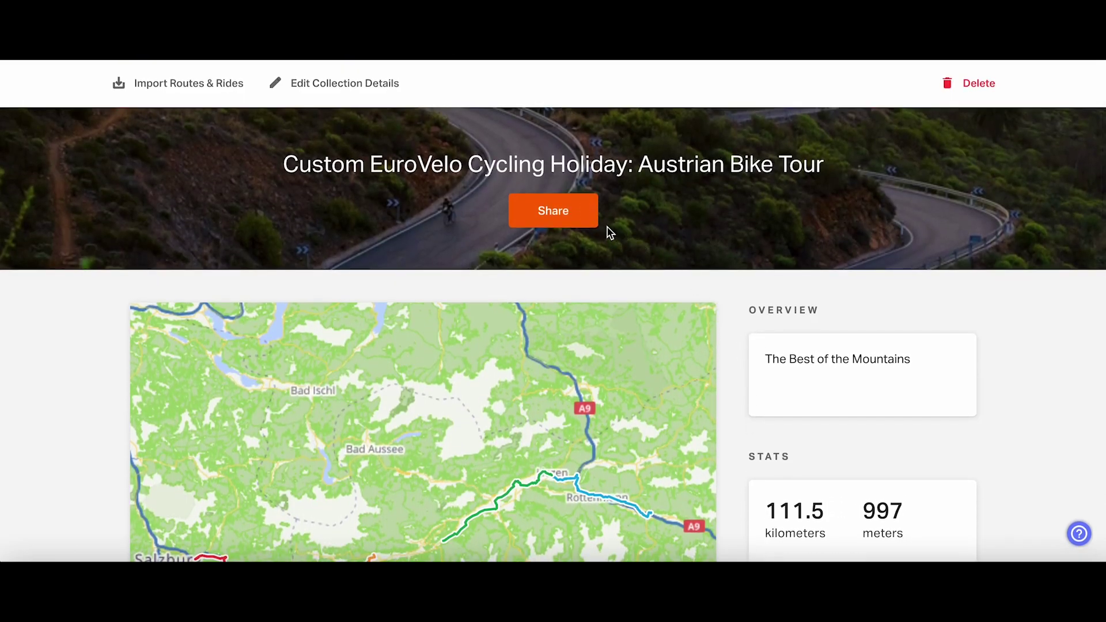
# Copy the Austrian Bike Tour collection's share link and close the Share dialog
pyautogui.click(579, 211)
pyautogui.click(565, 266)
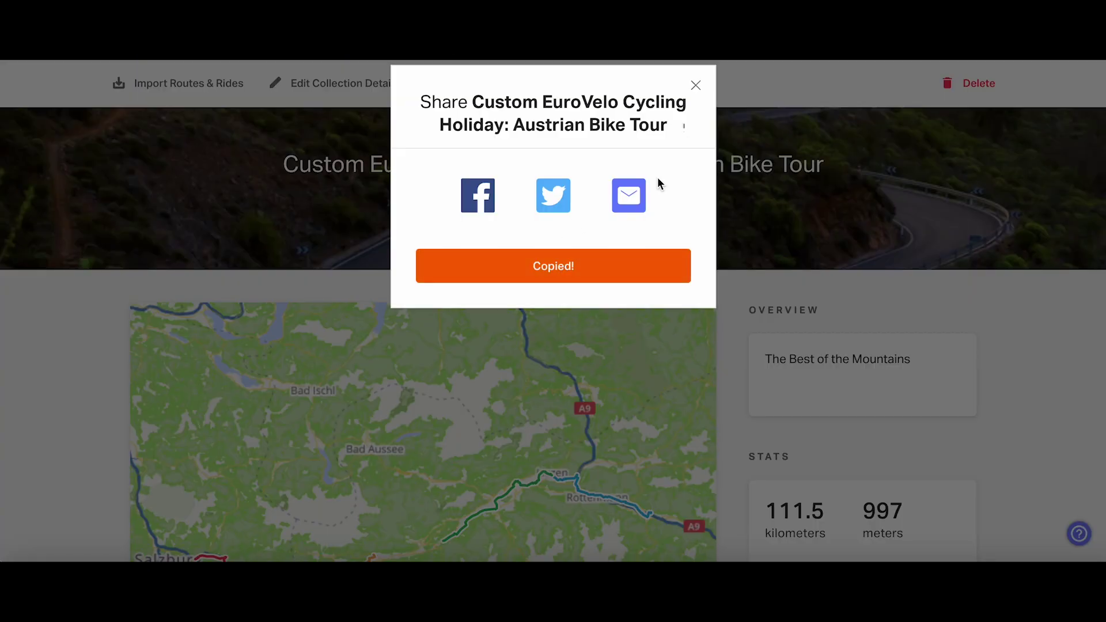
pyautogui.click(695, 85)
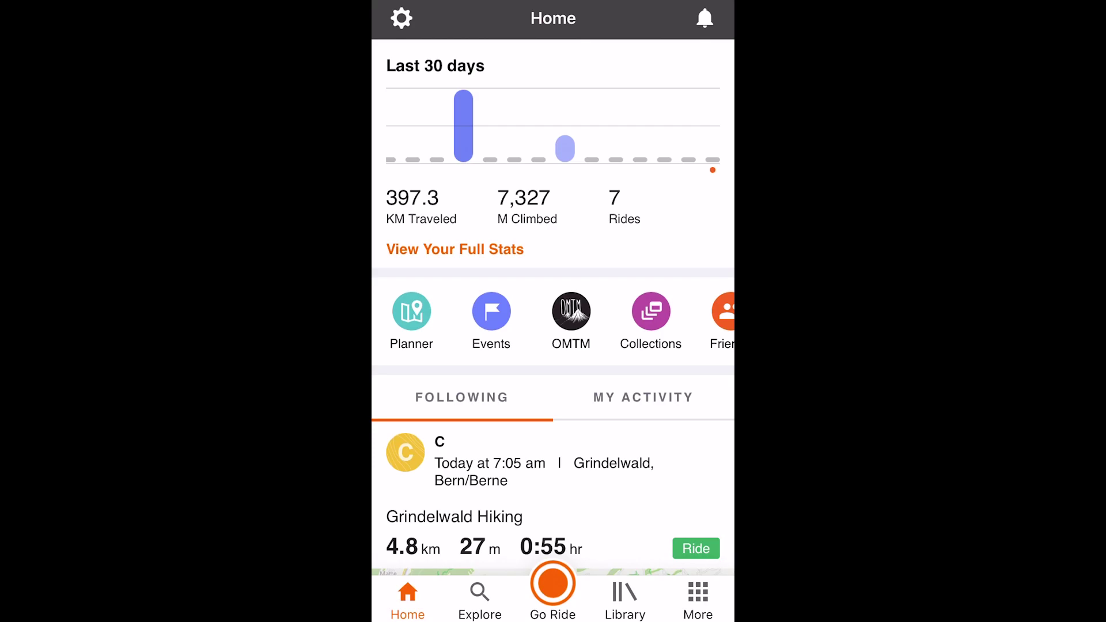
# In the mobile app, open the DAY 1 Huttau to Mandling route from the Austrian Bike Tour collection
pyautogui.click(650, 314)
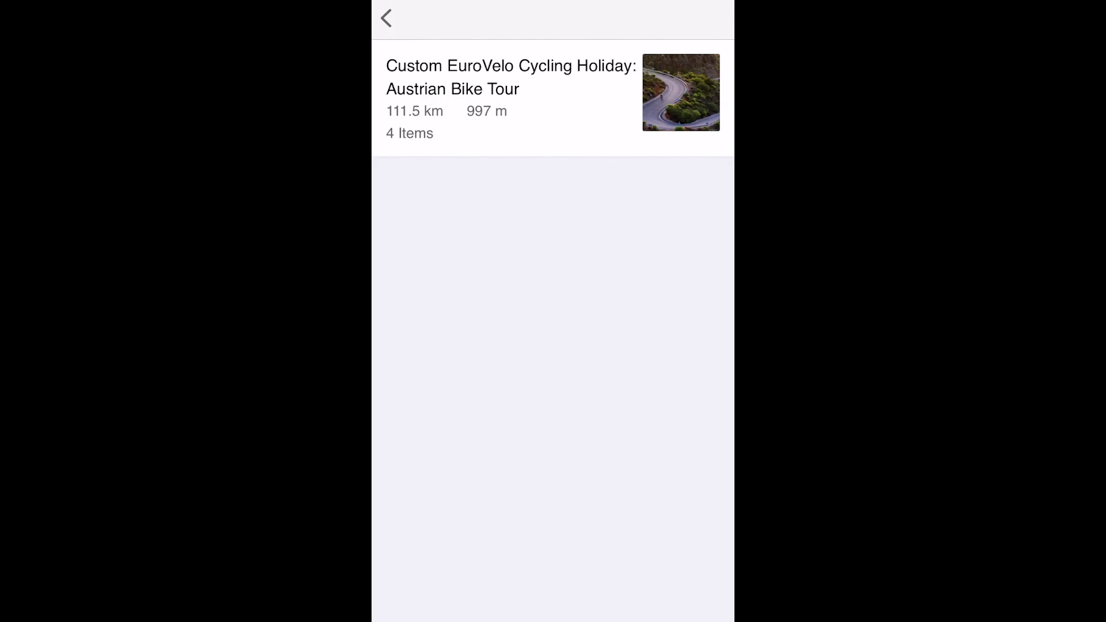
pyautogui.click(511, 98)
pyautogui.scroll(-5, 553, 345)
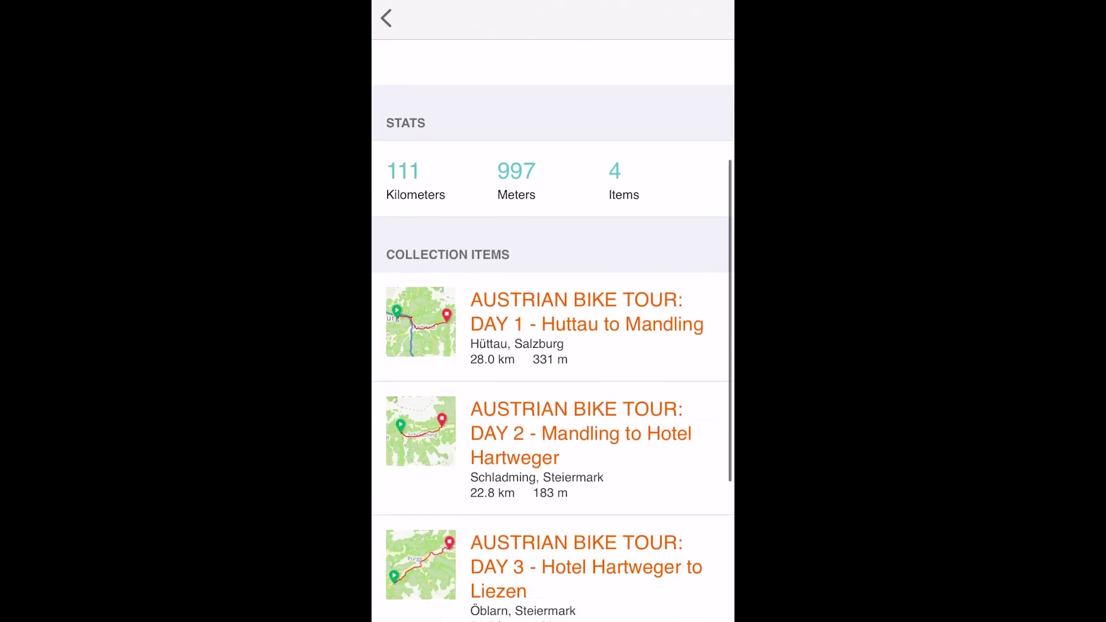
pyautogui.click(586, 219)
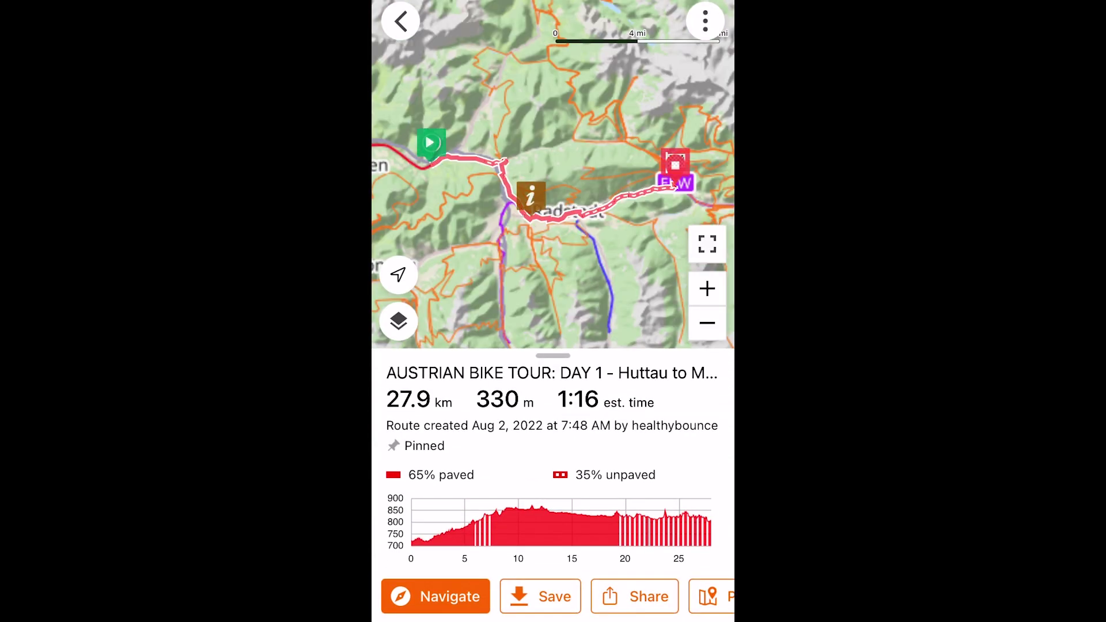
# Download the DAY 1 route for offline use and start navigating it
pyautogui.click(705, 21)
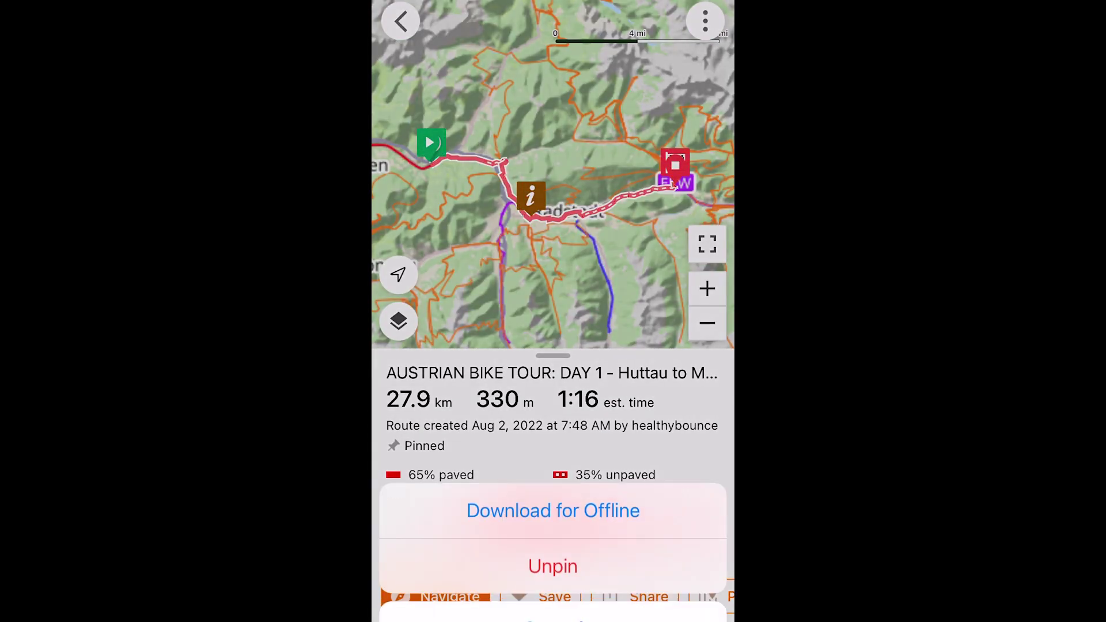
pyautogui.click(553, 469)
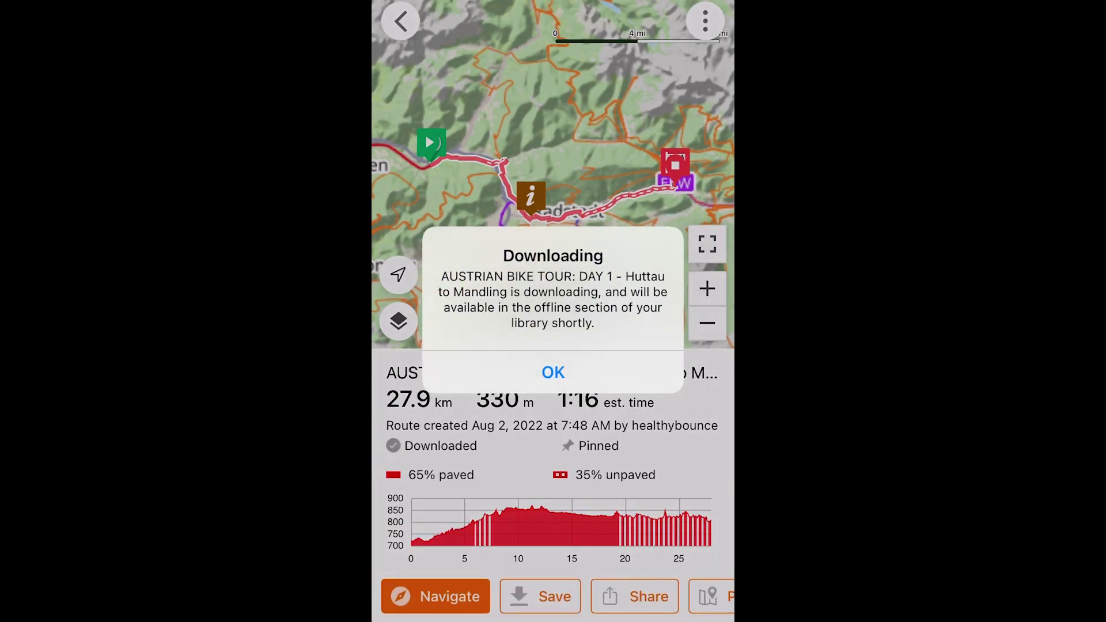
pyautogui.click(553, 372)
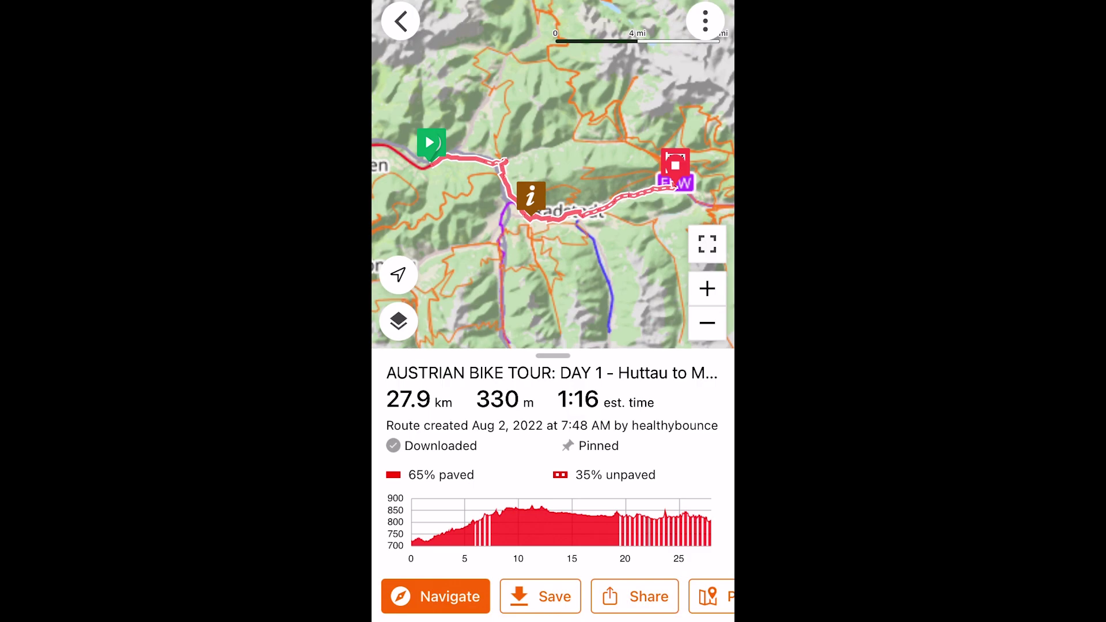
pyautogui.click(436, 597)
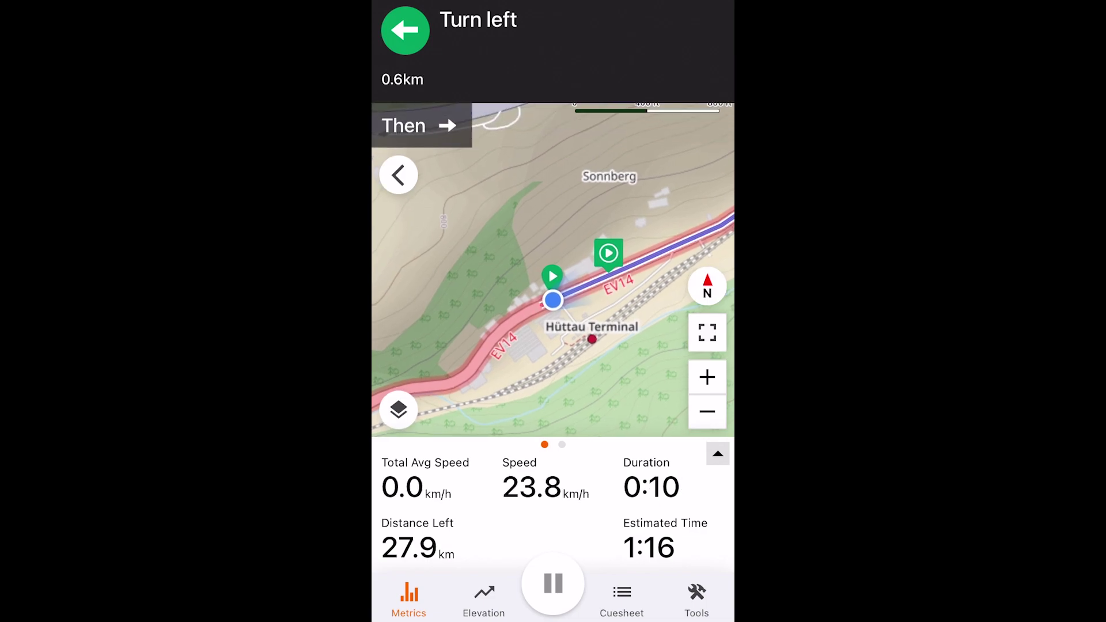